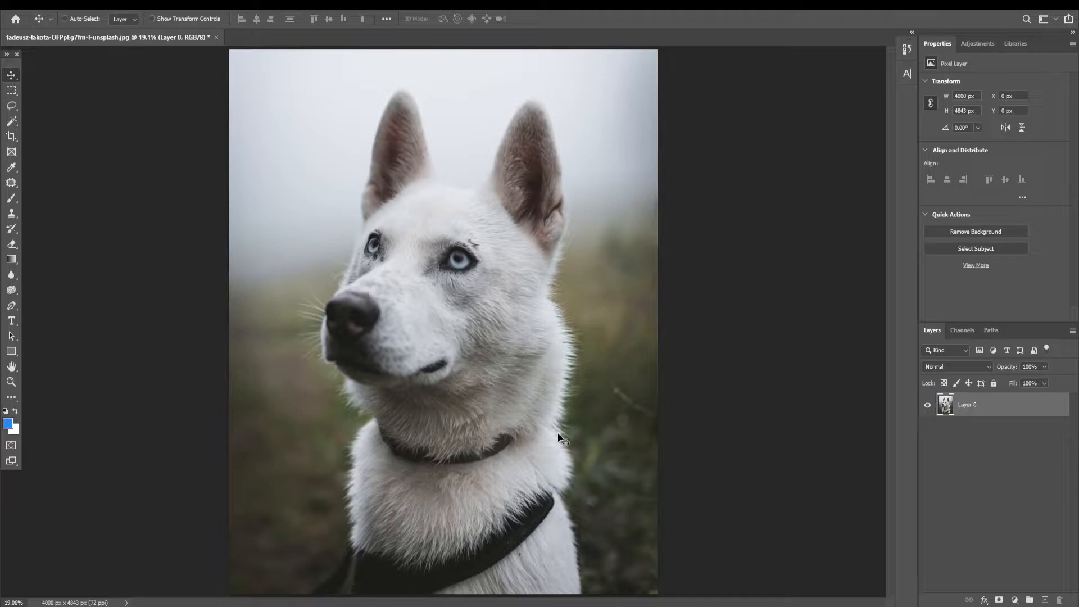
- Add a Color Lookup adjustment layer above the dog photo using the NightFromDay.CUBE 3D LUT
left_click(1015, 599)
left_click(1018, 537)
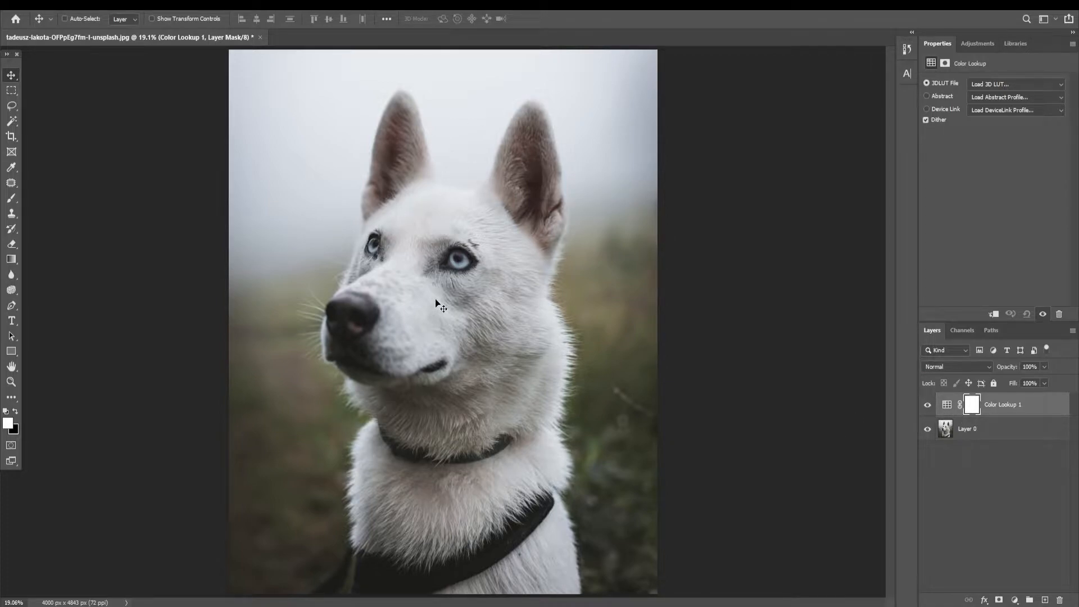
left_click(1005, 84)
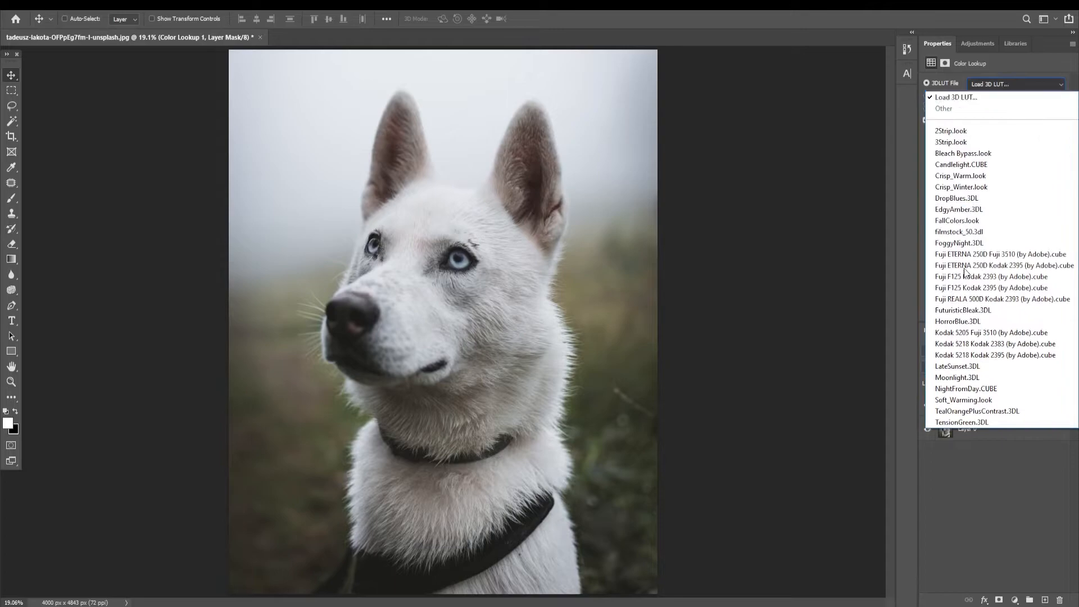
left_click(965, 389)
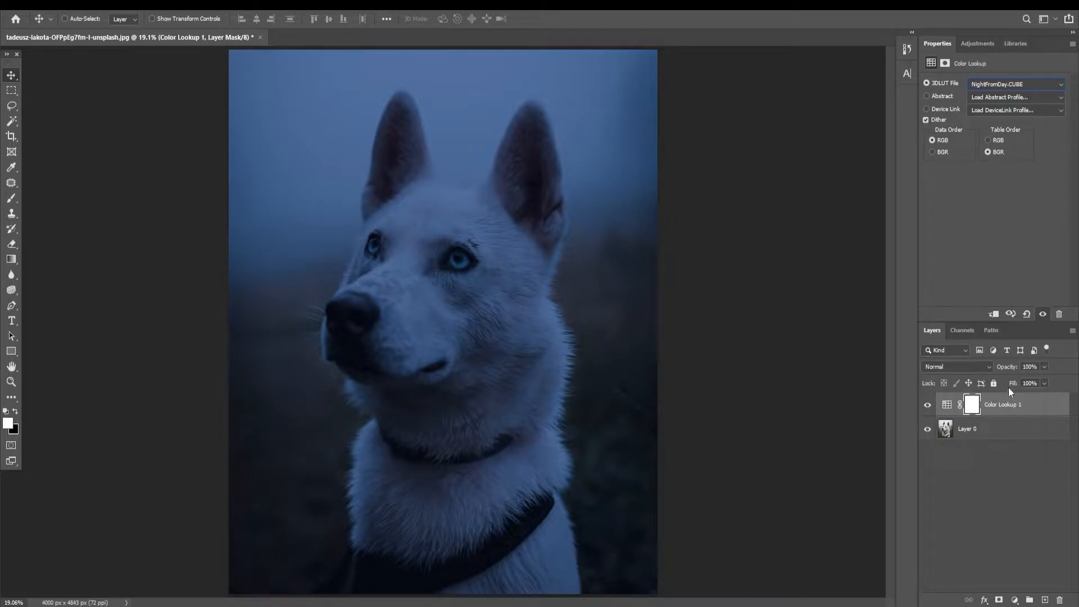
- Place the butterfly image from the photoshop glow folder into the dog document at its original size
left_click(193, 596)
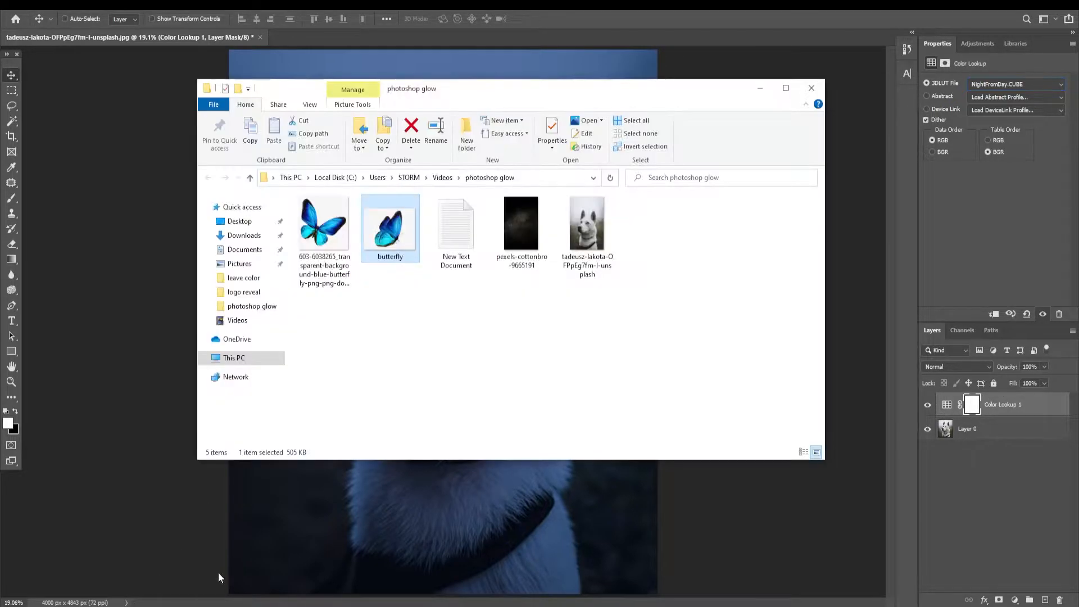
left_click_drag(387, 239, 421, 318)
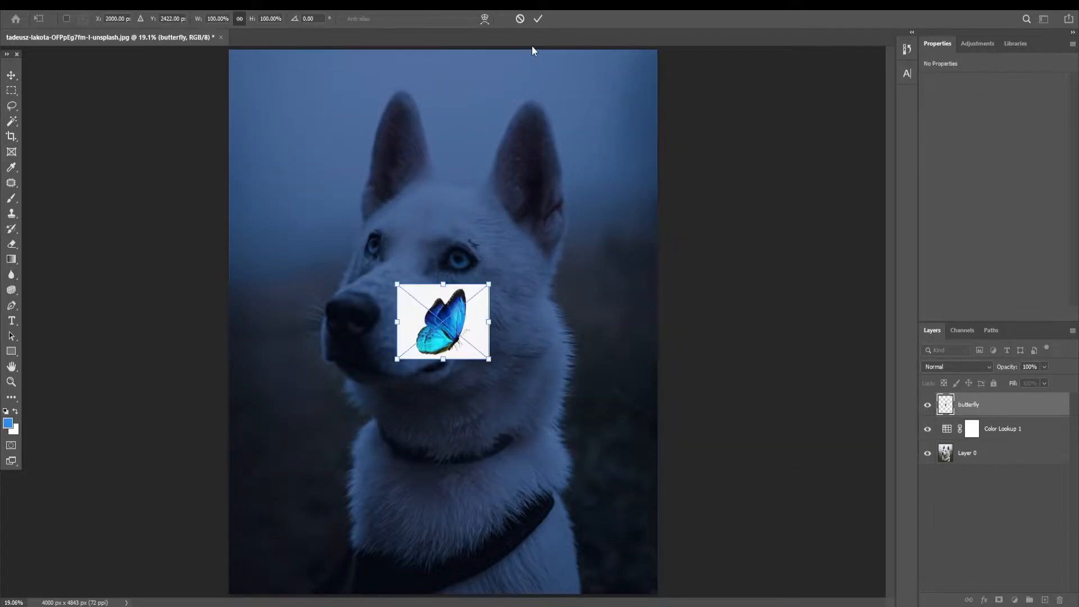
left_click(538, 22)
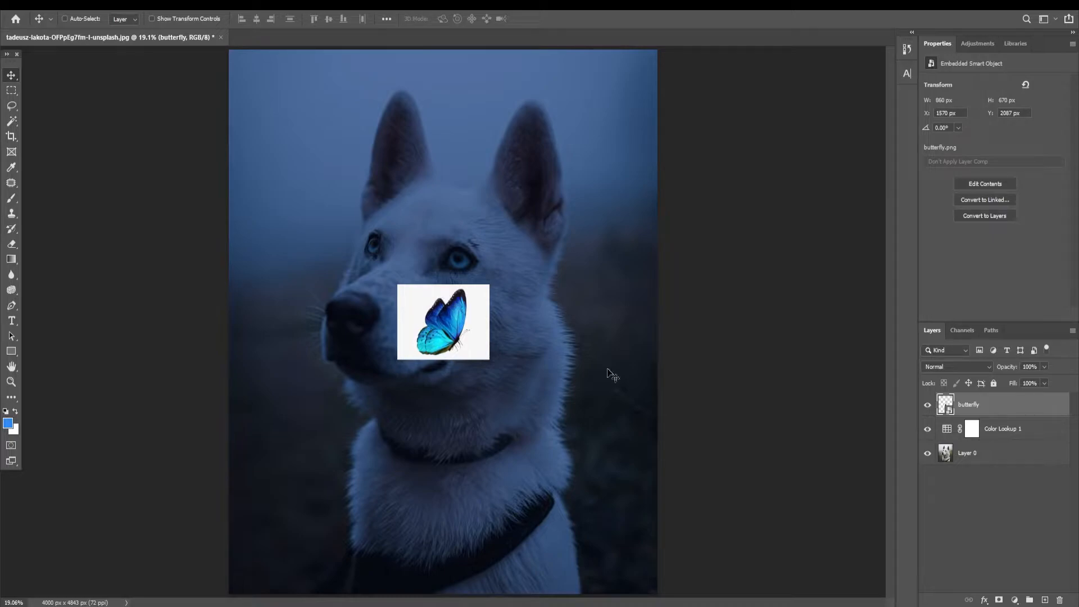
- Rasterize the butterfly layer and delete its white background with a Magic Wand selection, leaving nothing selected
right_click(990, 410)
left_click(900, 317)
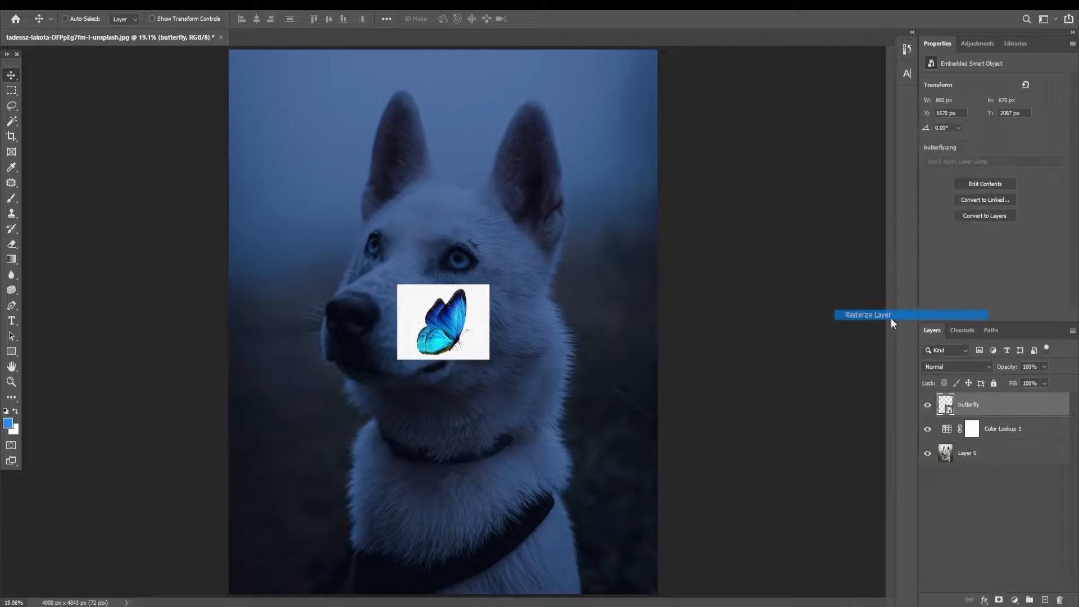
left_click(12, 121)
left_click(412, 303)
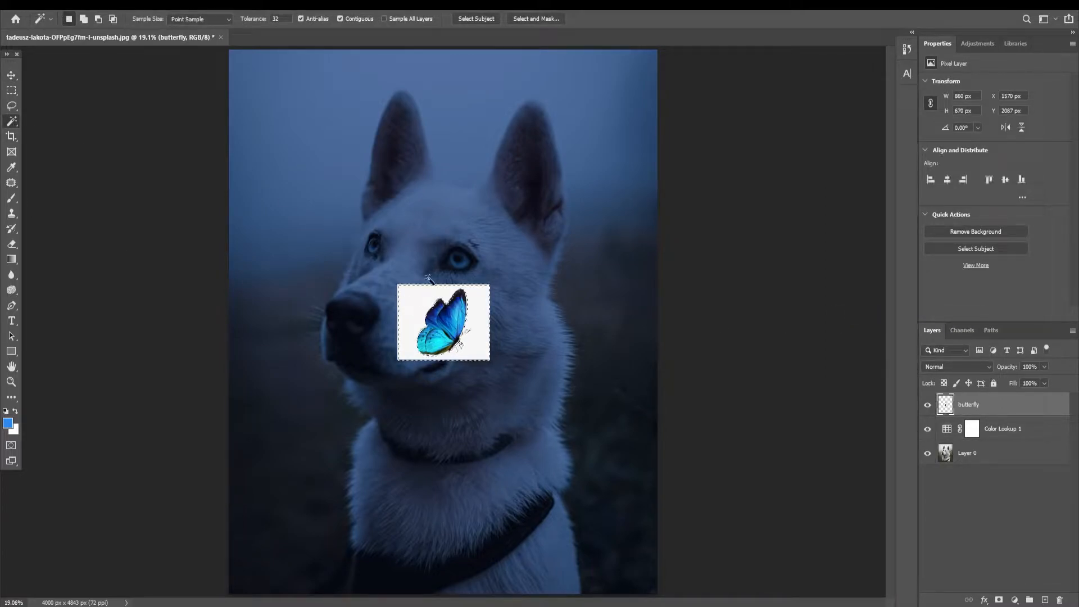
key("Delete")
key("ctrl+d")
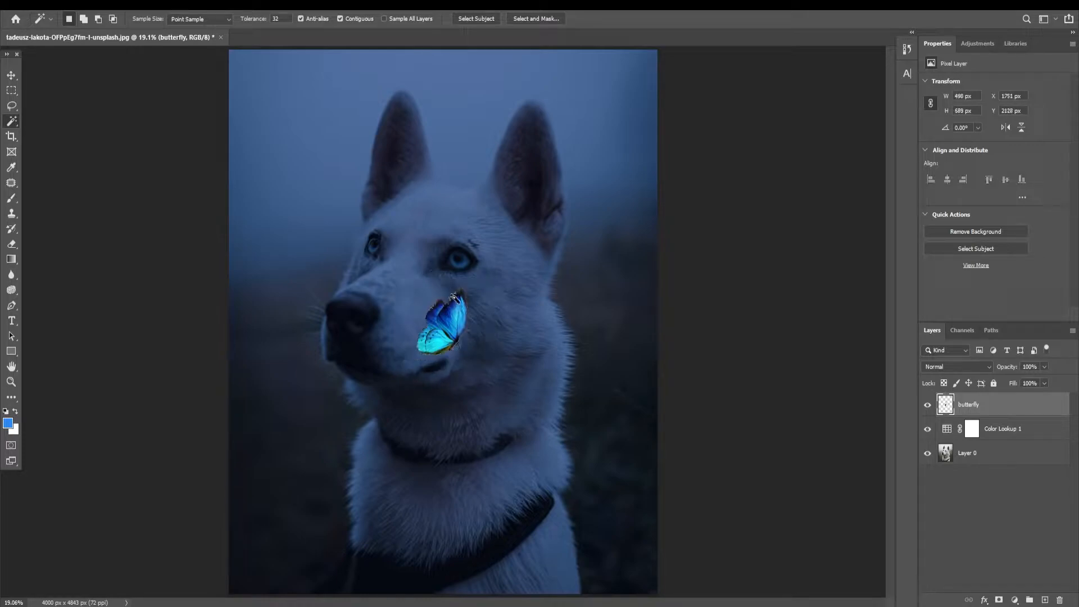
- Transform the butterfly: move it into the foggy area in front of the dog's forehead and rotate it slightly clockwise
key("ctrl+t")
left_click_drag(450, 326, 304, 207)
left_click_drag(332, 152, 341, 184)
left_click_drag(302, 219, 308, 211)
left_click(556, 19)
key("w")
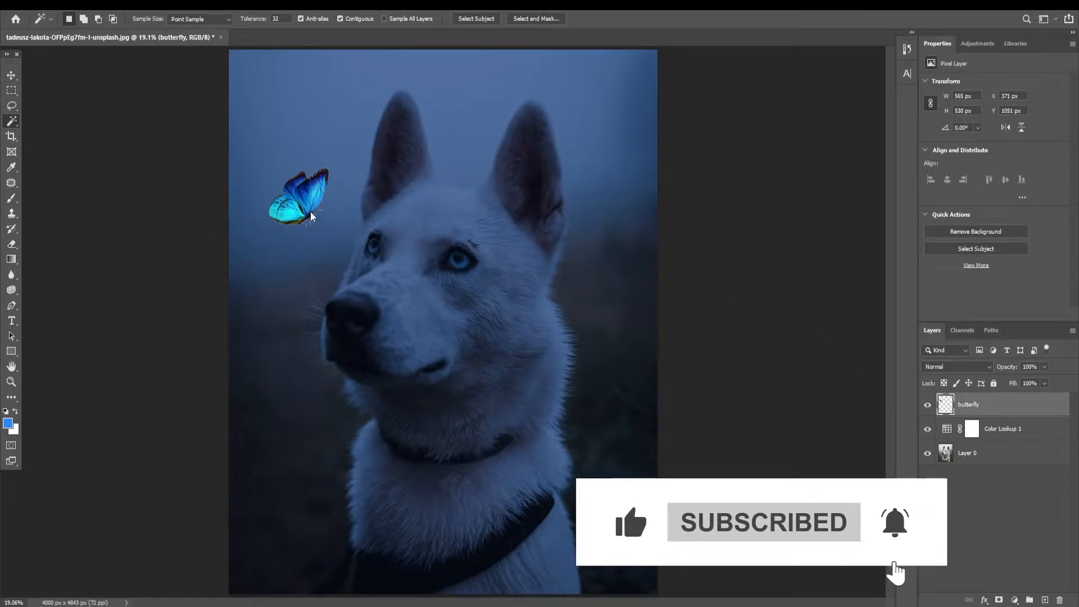
- Brighten the butterfly with Curves by raising the RGB midpoint to input 106, output 140
key("ctrl+m")
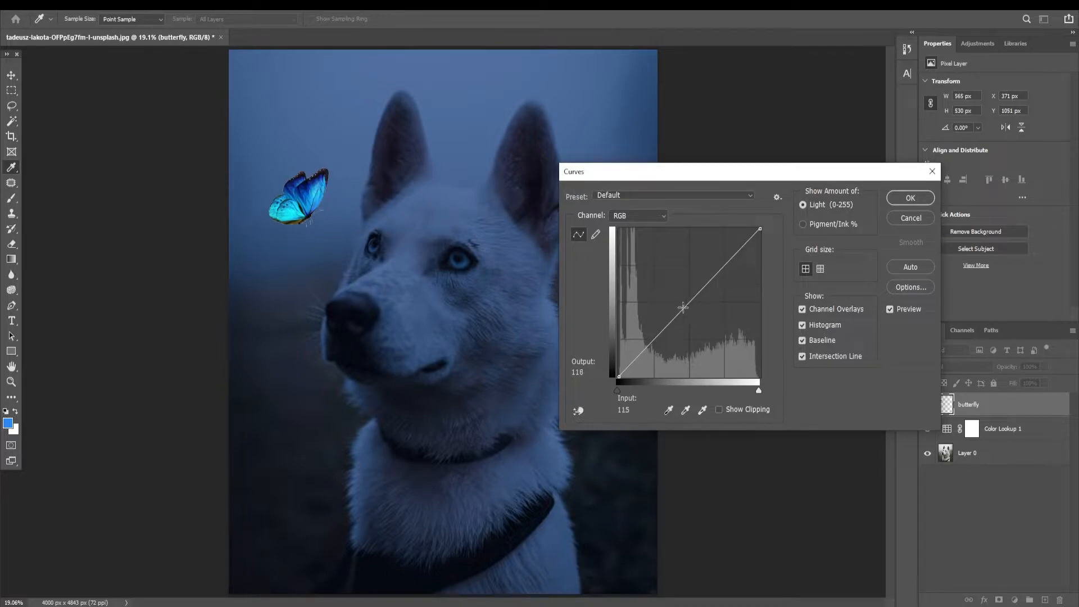
left_click_drag(682, 309, 677, 296)
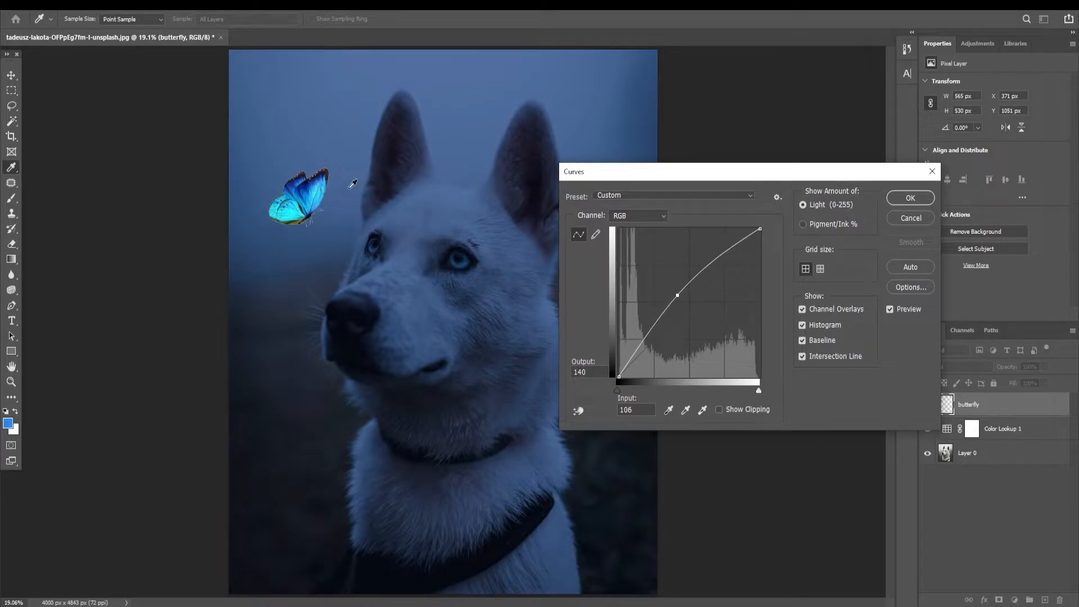
left_click(914, 200)
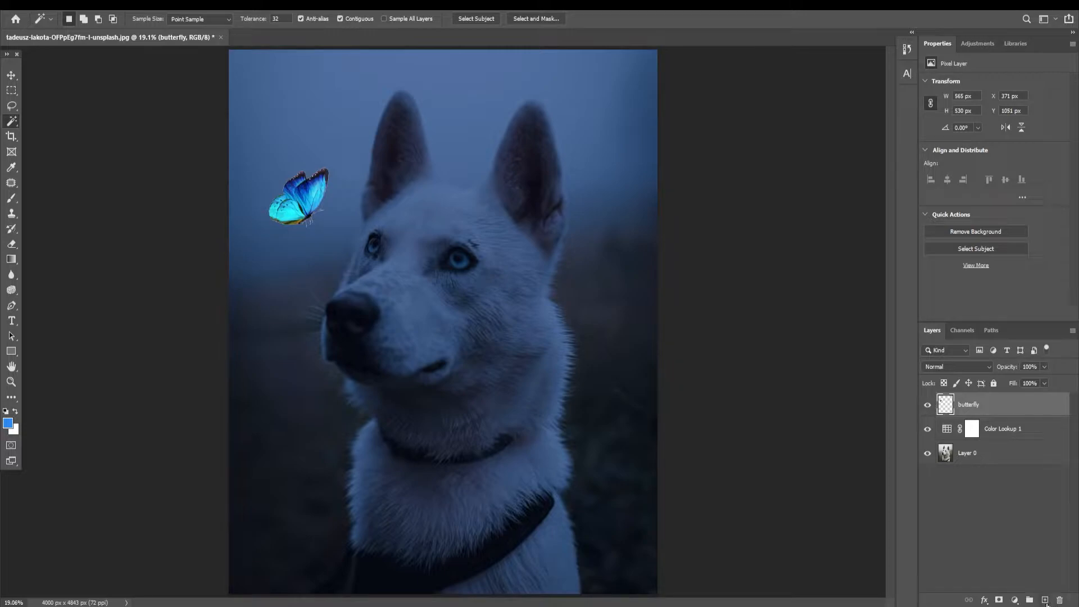
- Create a new layer above the butterfly and name it light
left_click(1045, 601)
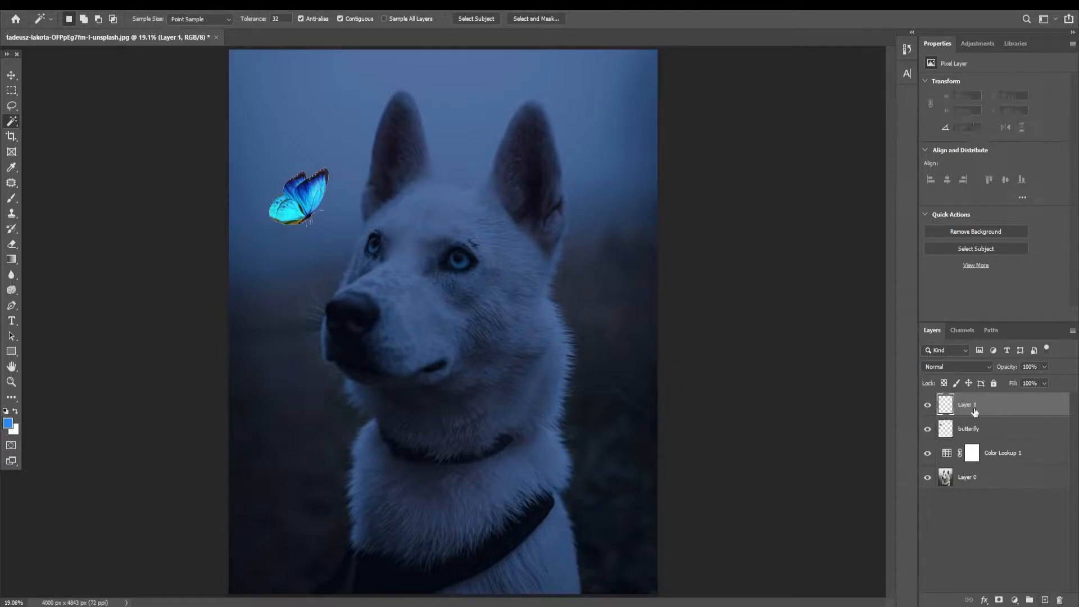
double_click(966, 409)
key("BackSpace")
key("Return")
- Paint one dab of blue (2d89f1) over the butterfly with a 900 px Soft Round brush at 0% hardness
key("b")
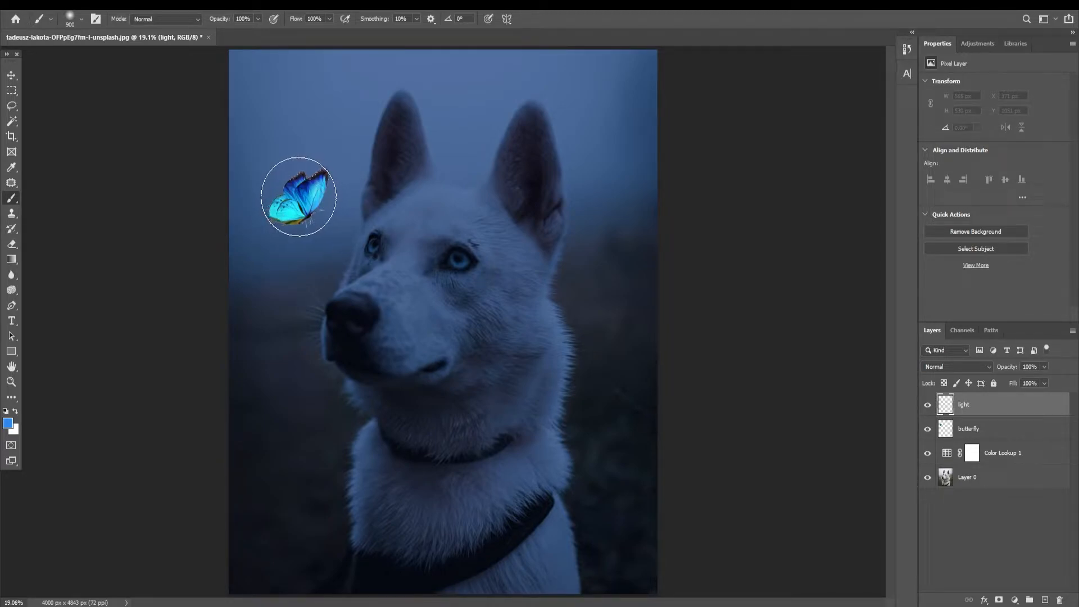
left_click(72, 18)
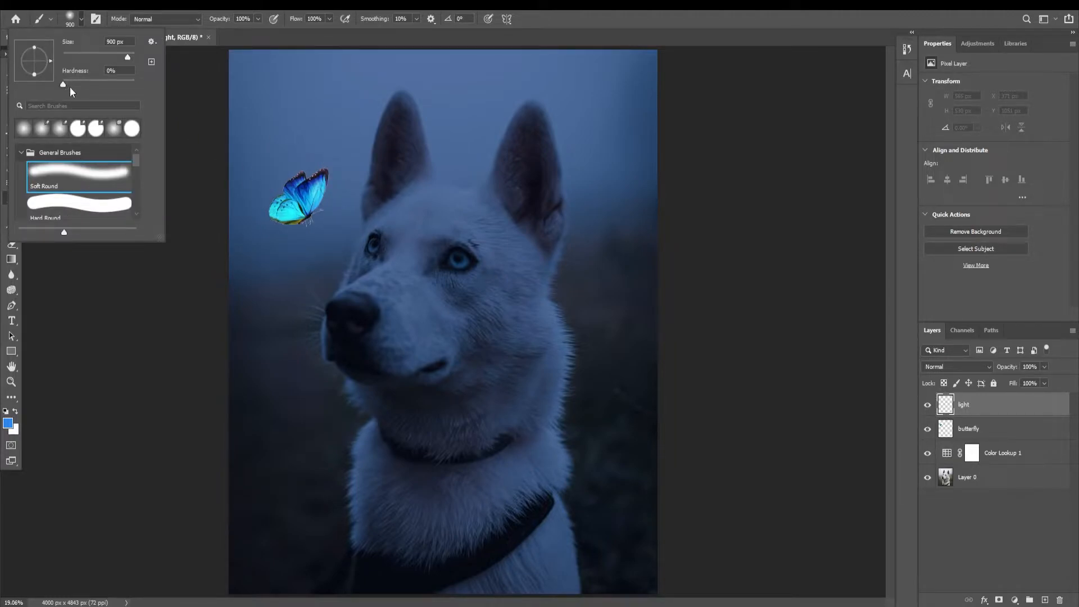
left_click(79, 21)
left_click(9, 423)
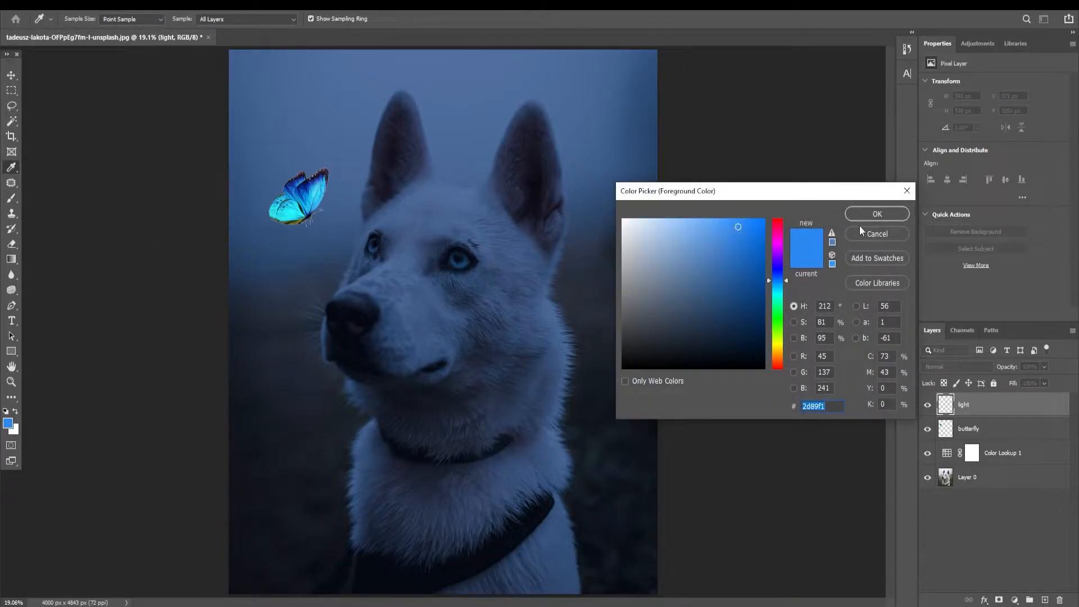
left_click(875, 217)
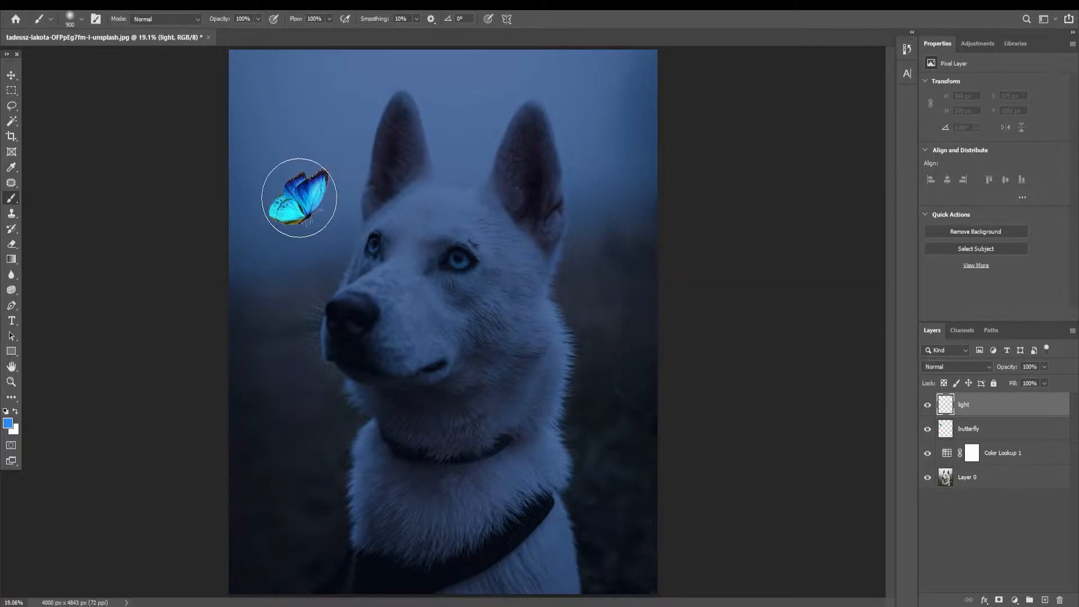
left_click(300, 195)
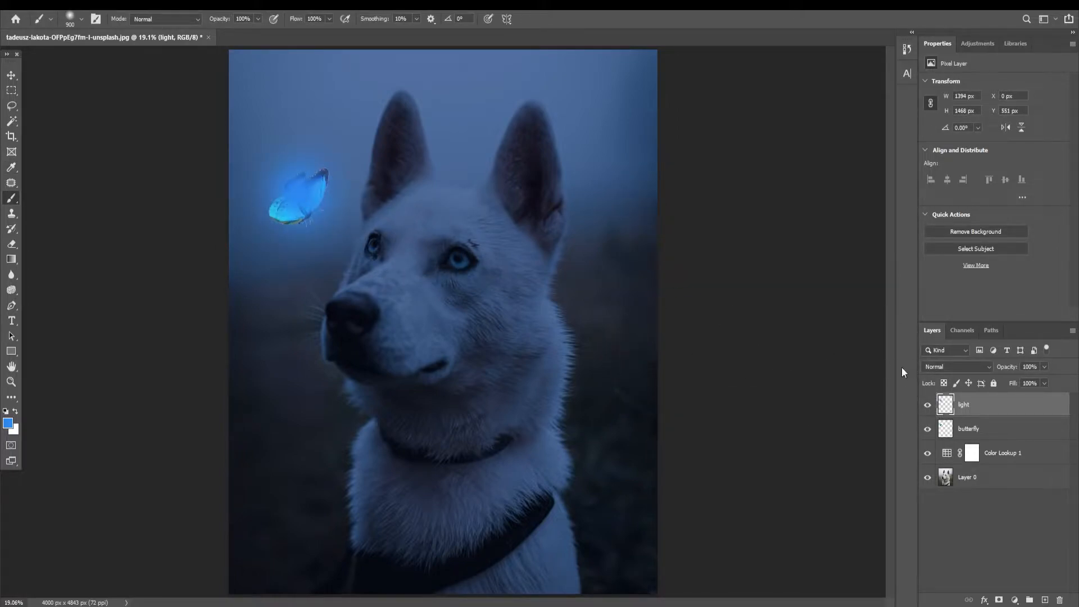
- Set the light layer's blend mode to Linear Light, comparing it with the previous mode through undo and redo
left_click(962, 366)
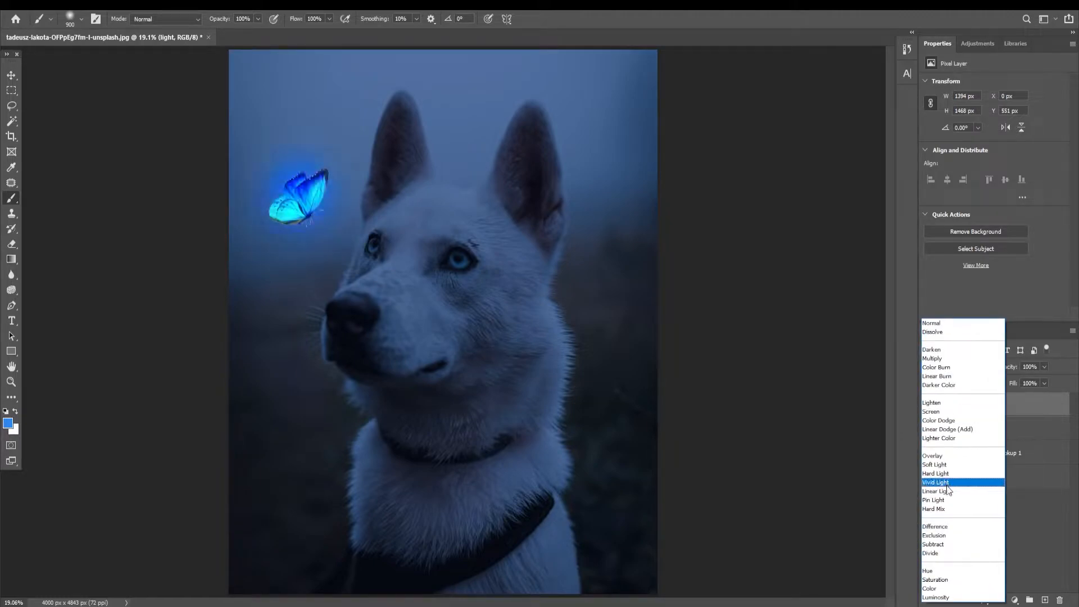
left_click(947, 493)
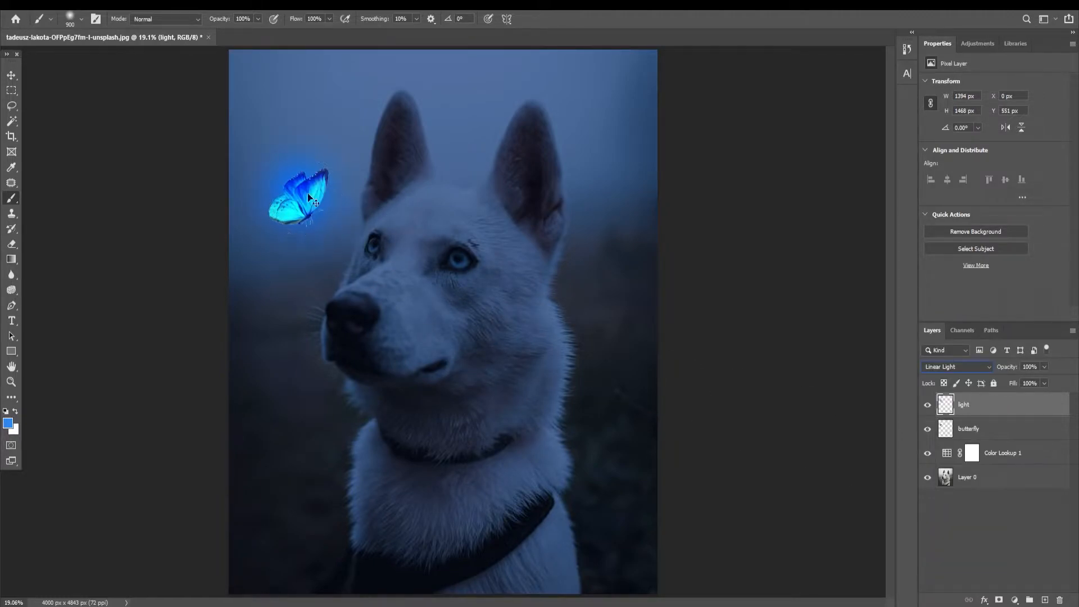
key("ctrl+z")
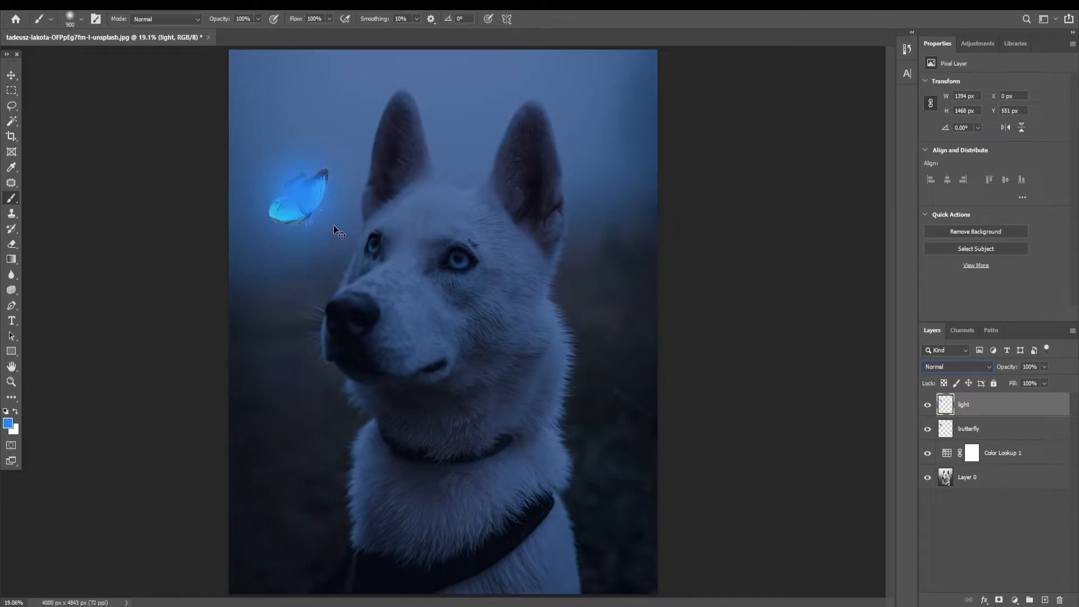
key("ctrl+shift+z")
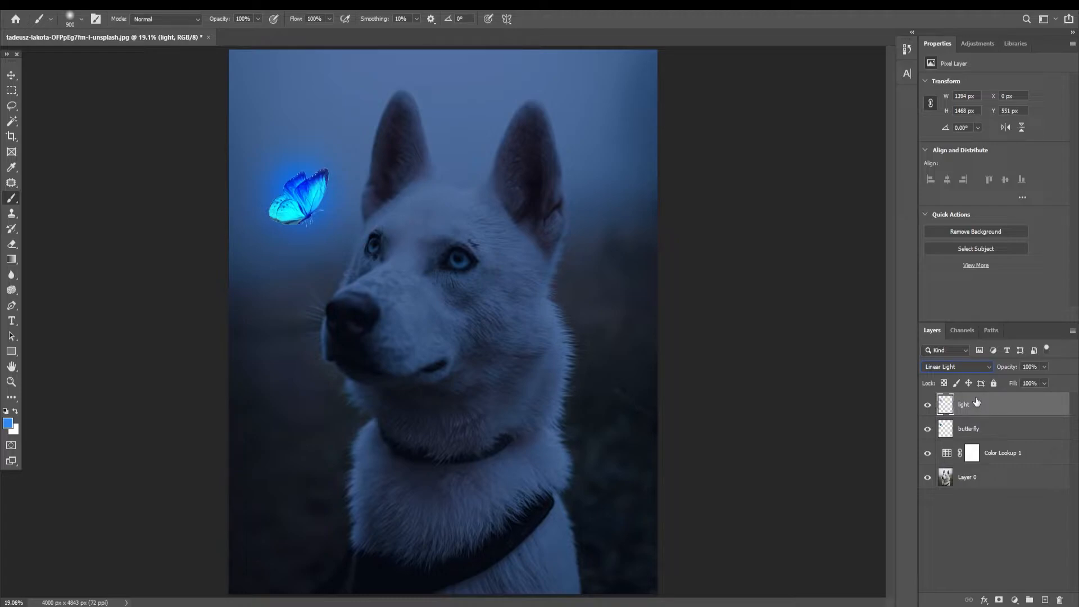
- Duplicate the light layer and enlarge the copy to about 160% so its glow spreads toward the dog's face
key("ctrl+j")
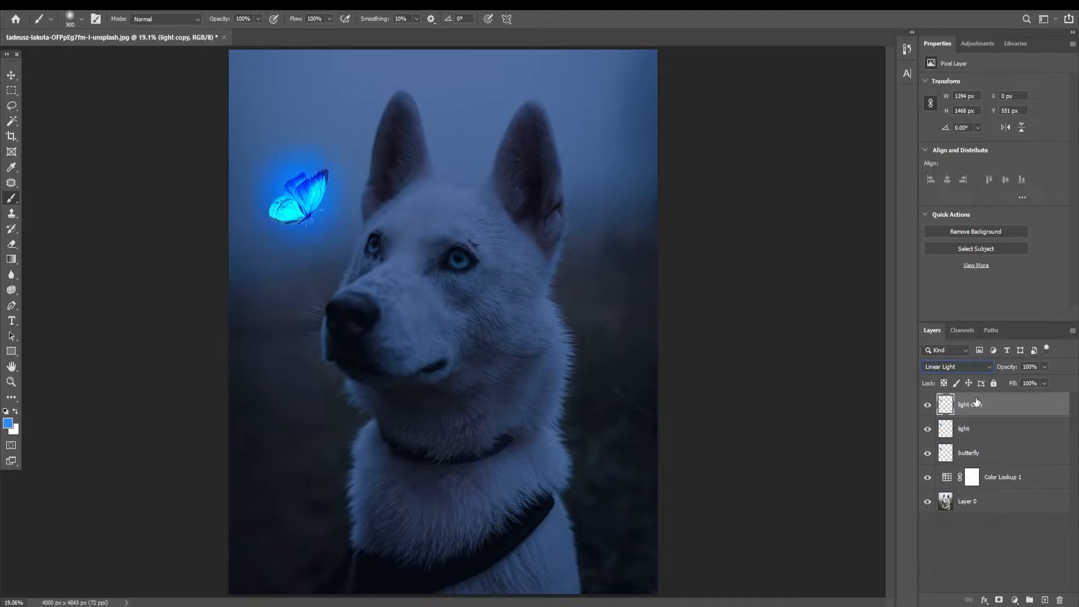
key("ctrl+t")
left_click_drag(379, 277, 479, 367)
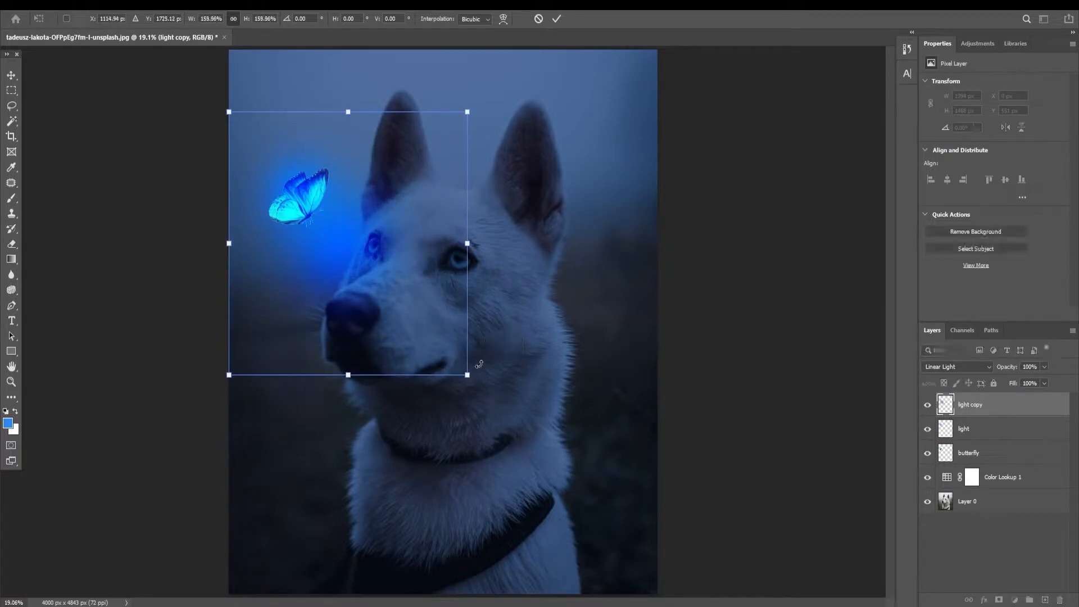
left_click(556, 18)
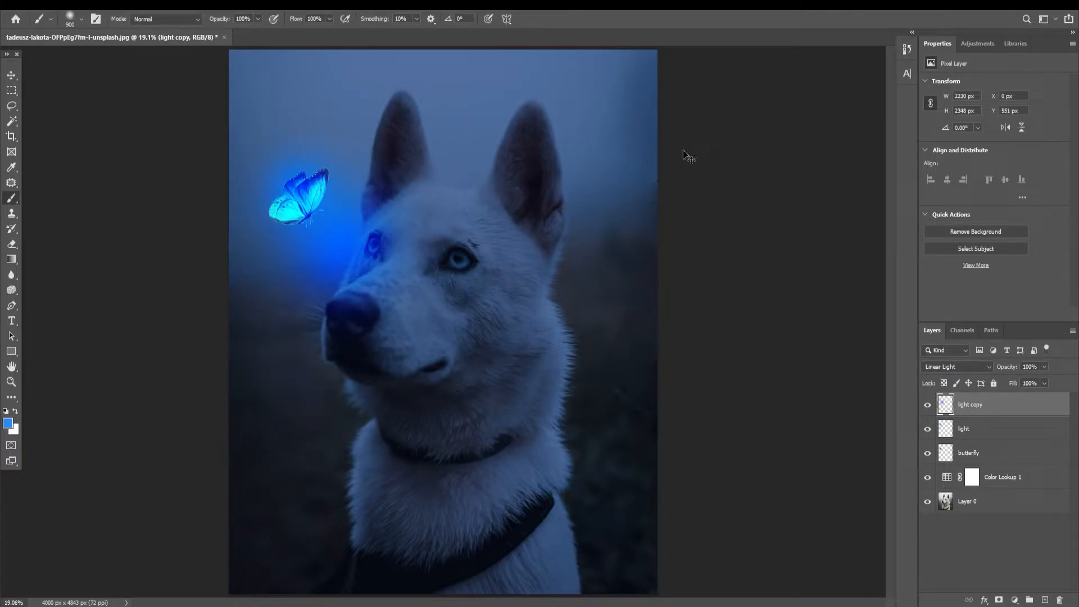
- Duplicate the enlarged glow layer and scale the new copy to about 2760 × 2906 px, extending over the dog's muzzle
key("ctrl+j")
key("ctrl+t")
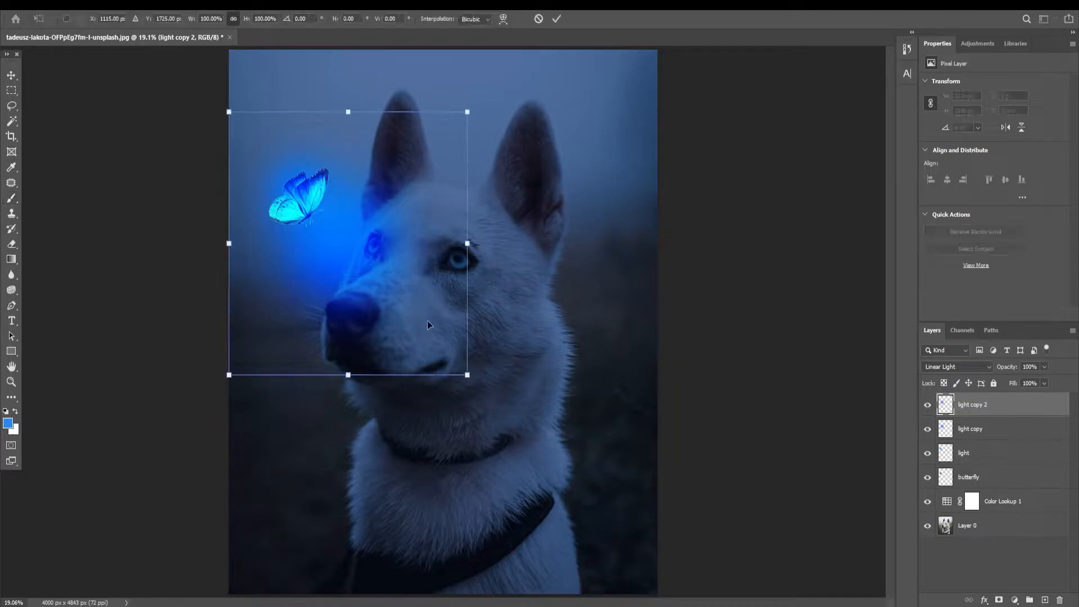
left_click_drag(470, 382, 526, 445)
left_click(557, 18)
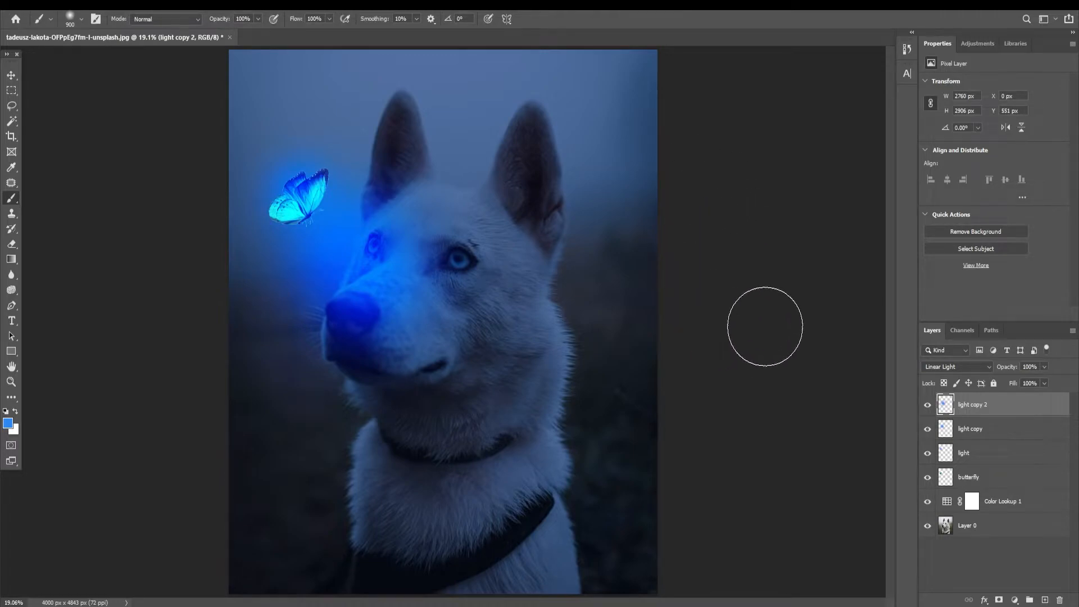
left_click(983, 460)
left_click(990, 434)
left_click(996, 415)
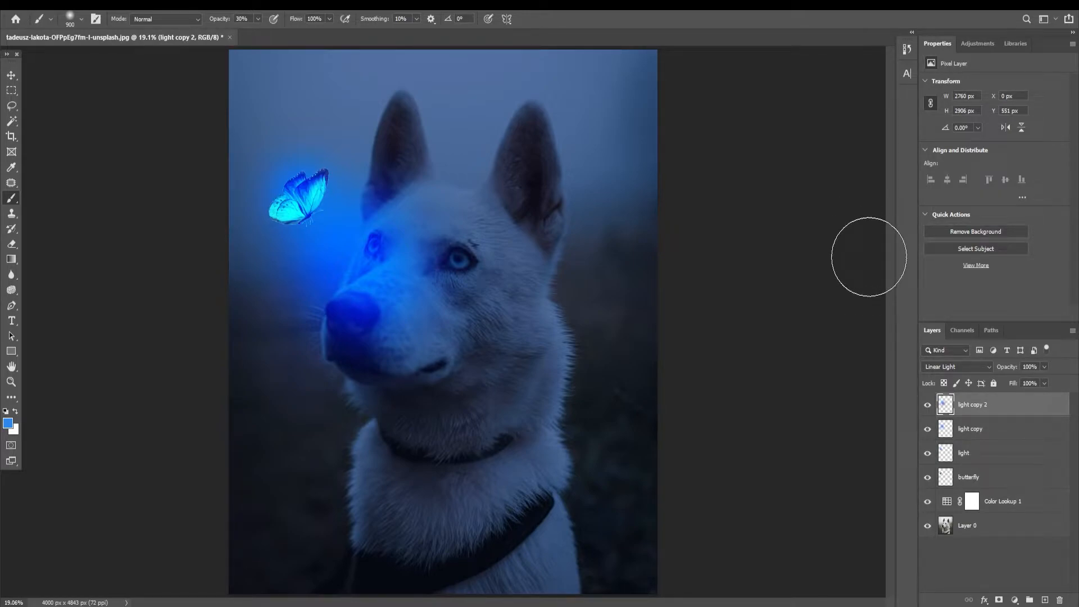
left_click(1000, 431)
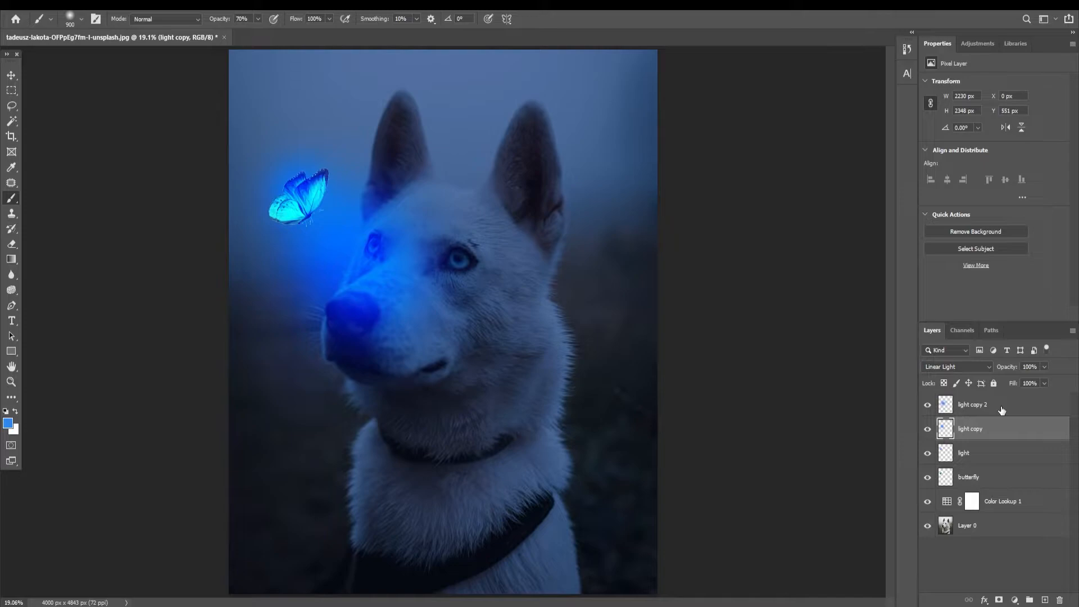
left_click(985, 454)
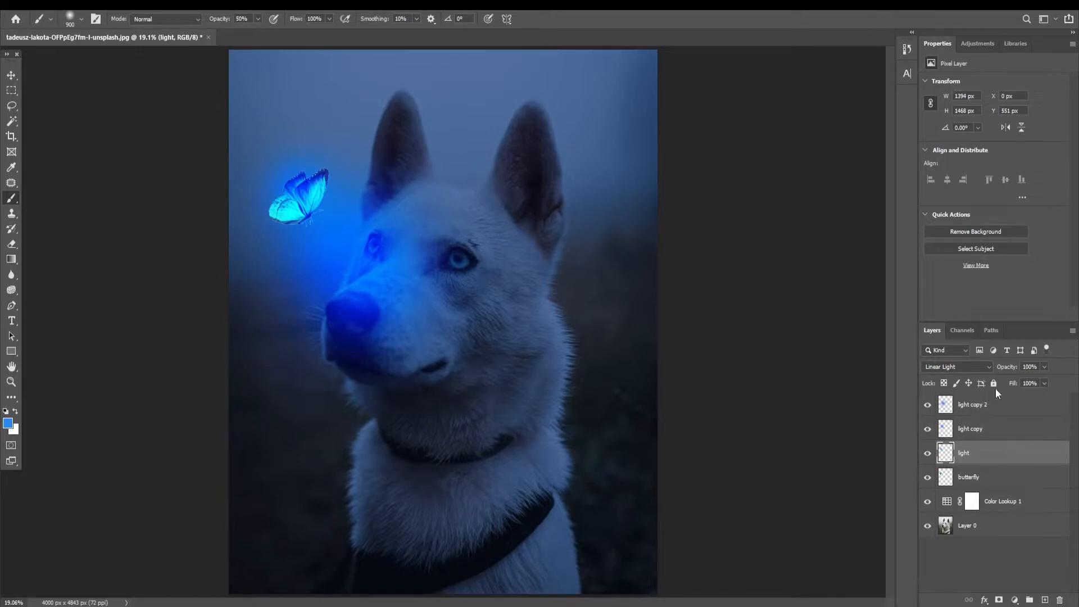
- Group the butterfly layer with the three light layers and name the group butterfly
left_click(999, 476)
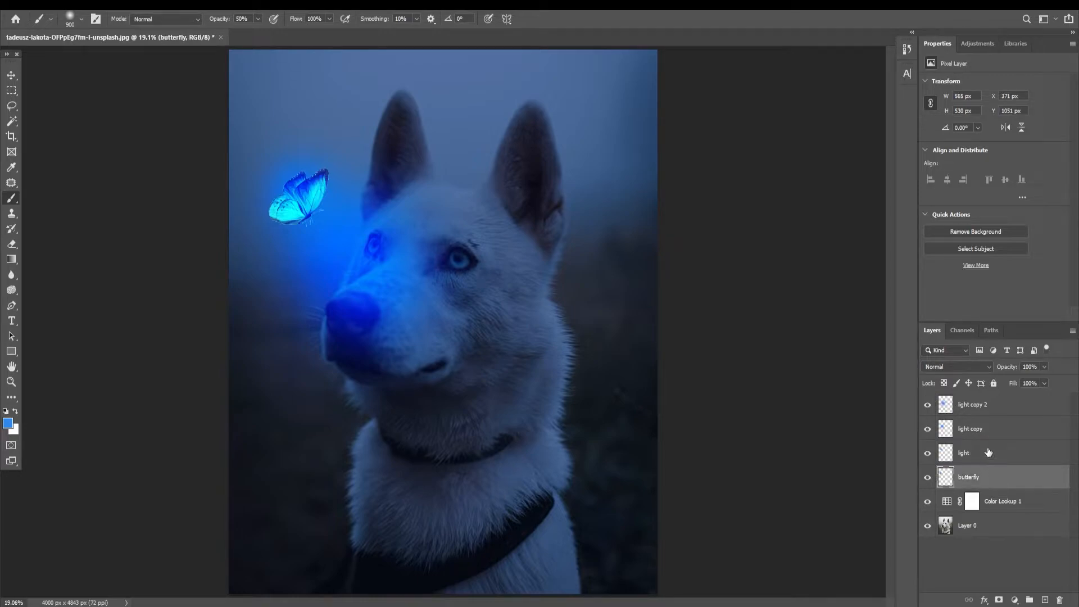
left_click(985, 406, "shift")
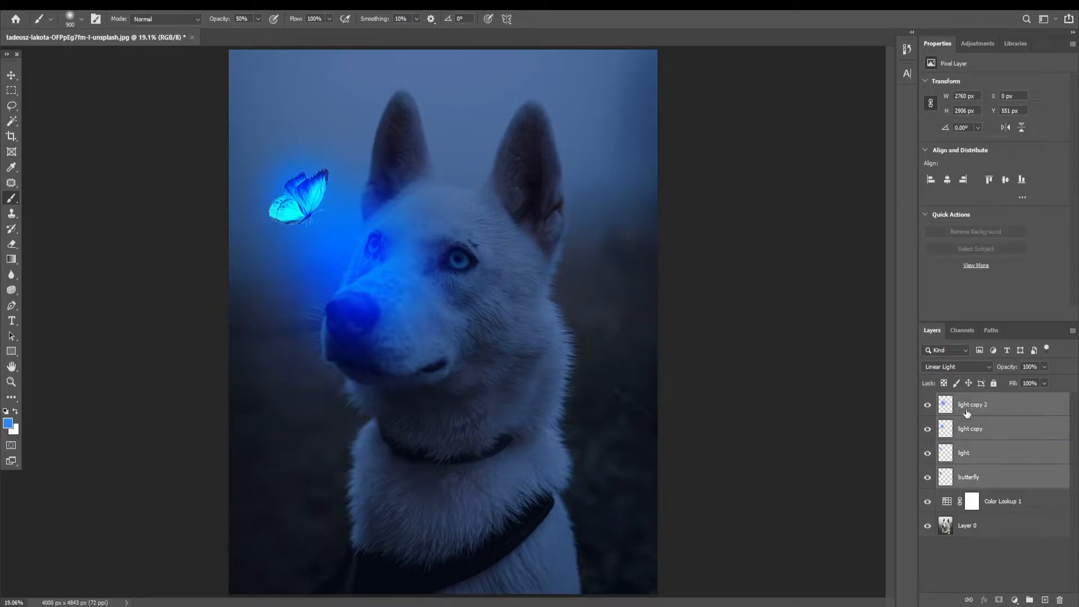
key("ctrl+g")
double_click(968, 401)
type("butterfly")
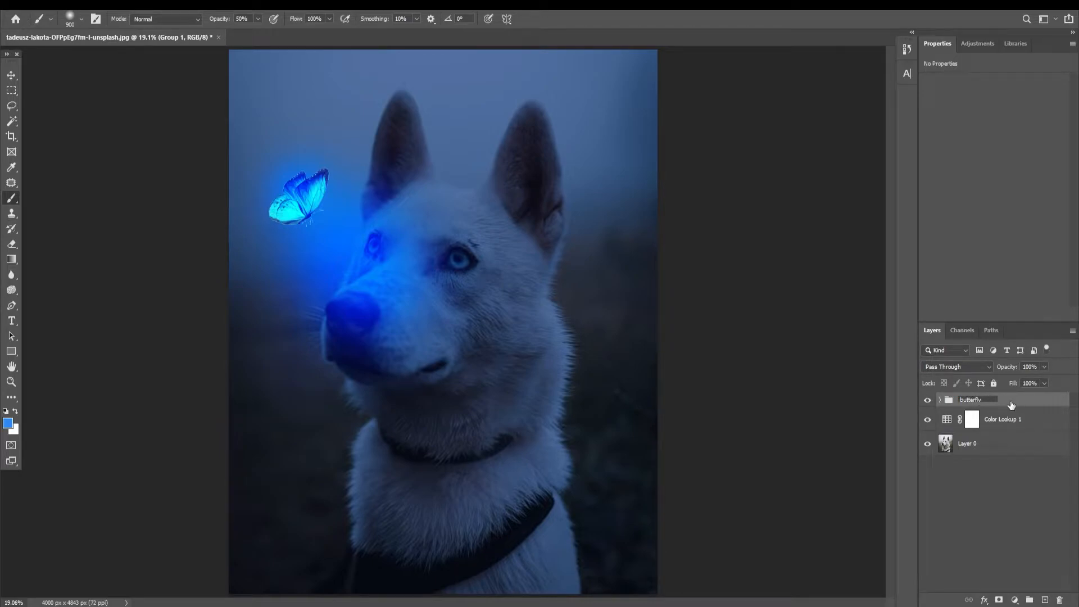
key("Return")
- Duplicate the butterfly group and move the copy across the dog's head to the ear on the opposite side
key("ctrl+j")
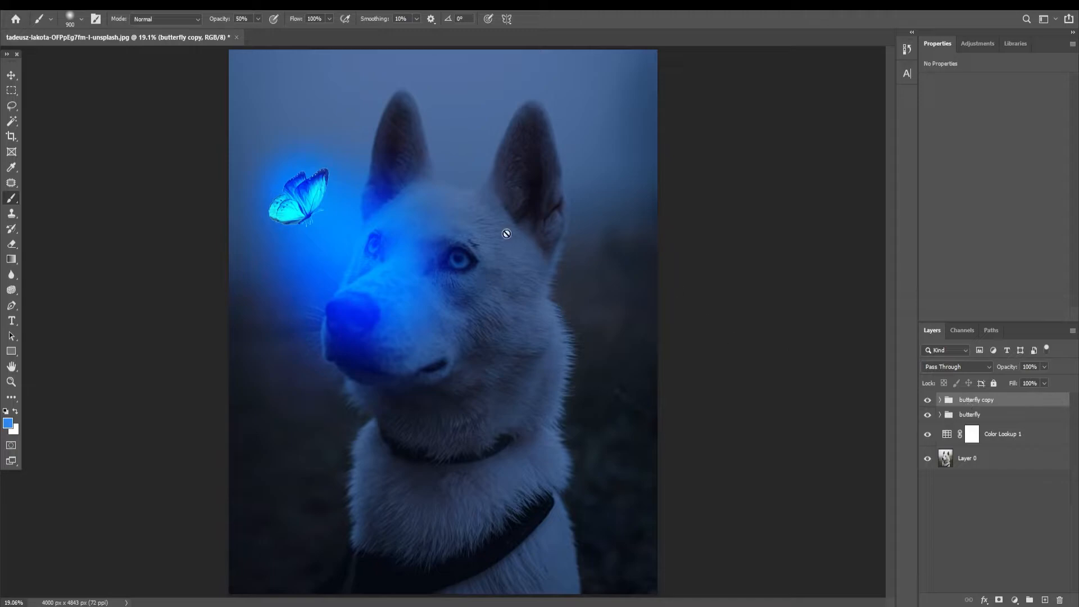
key("v")
left_click_drag(336, 206, 517, 202)
- Flip the copied butterfly group horizontally and reposition it over the dog's ear so its glow falls on the face
key("ctrl+t")
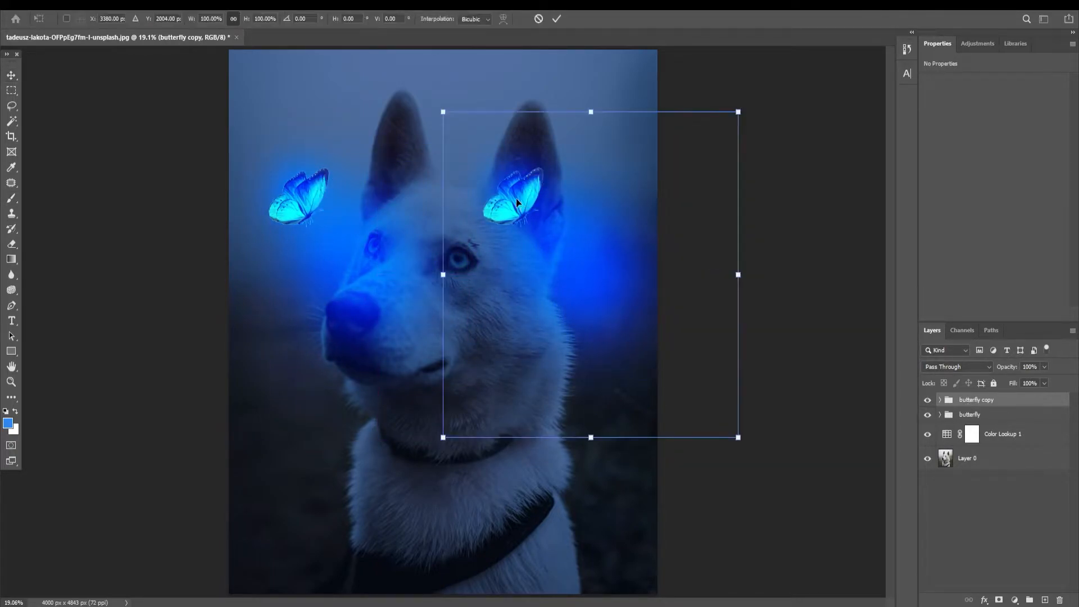
right_click(517, 198)
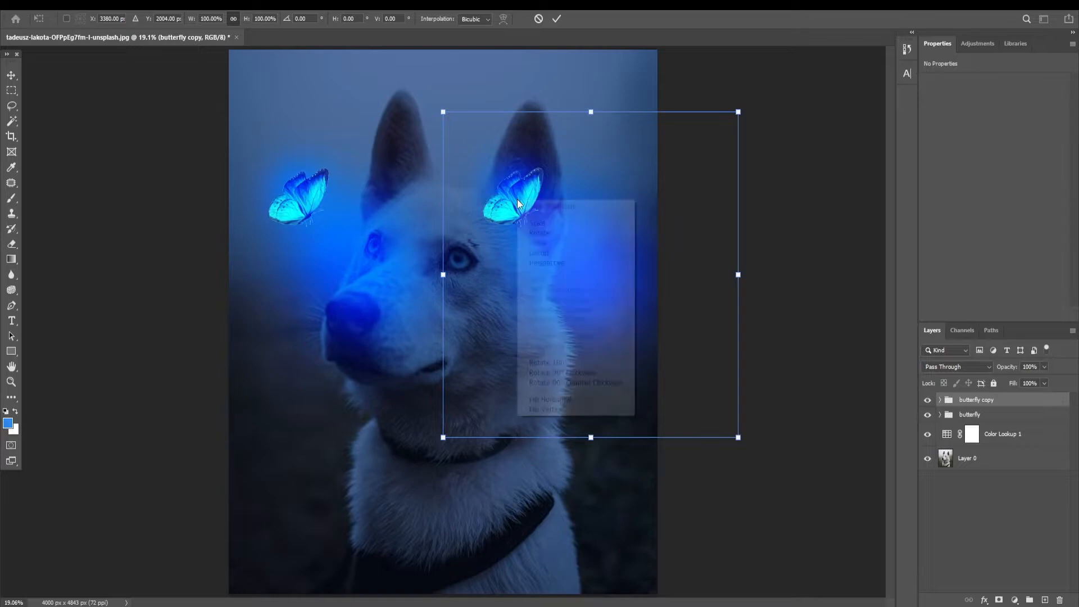
left_click(556, 402)
left_click_drag(655, 202, 535, 203)
left_click(557, 18)
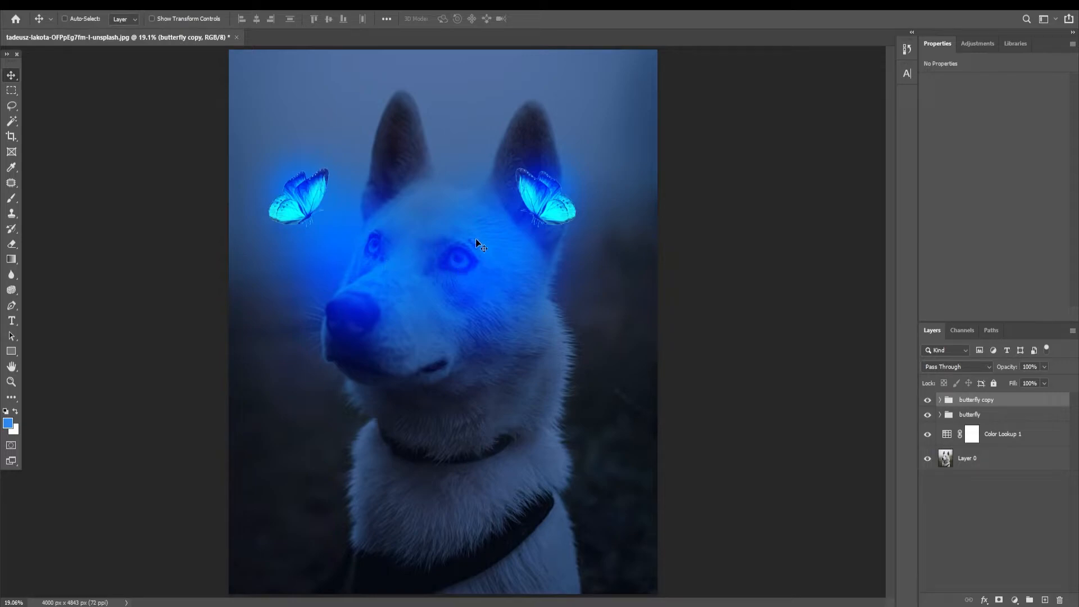
- Duplicate the dog photo layer, Layer 0, and place the copy directly above the Color Lookup 1 adjustment
left_click(976, 458)
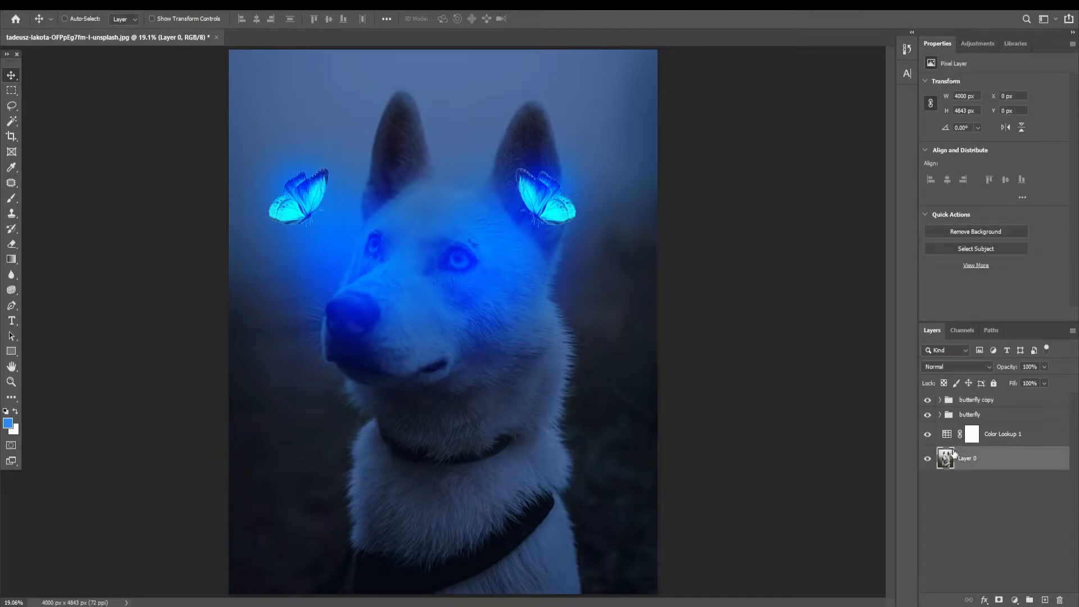
key("ctrl+j")
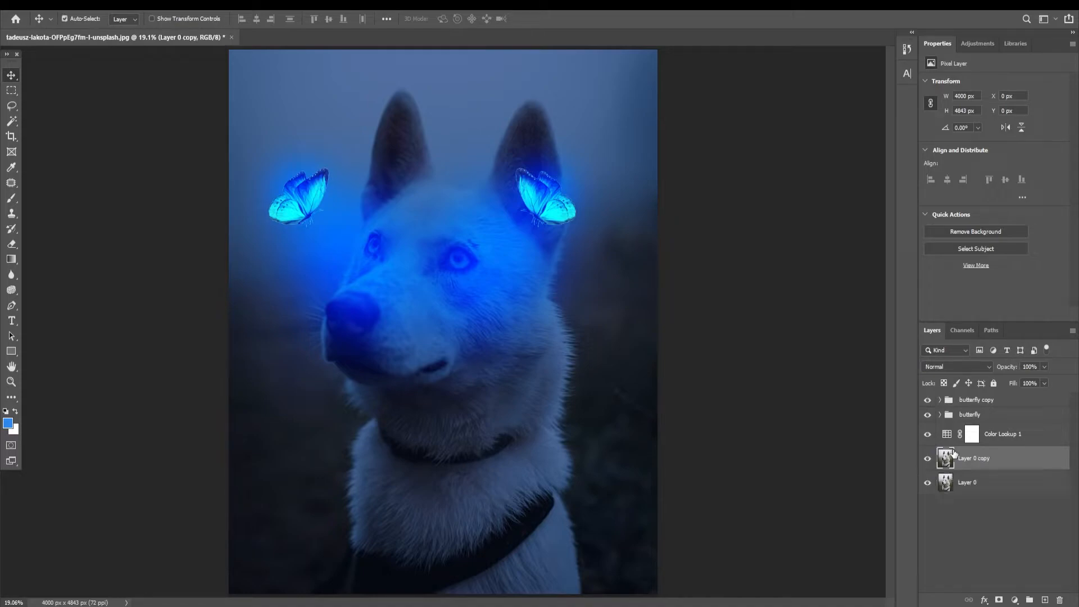
left_click_drag(957, 455, 964, 421)
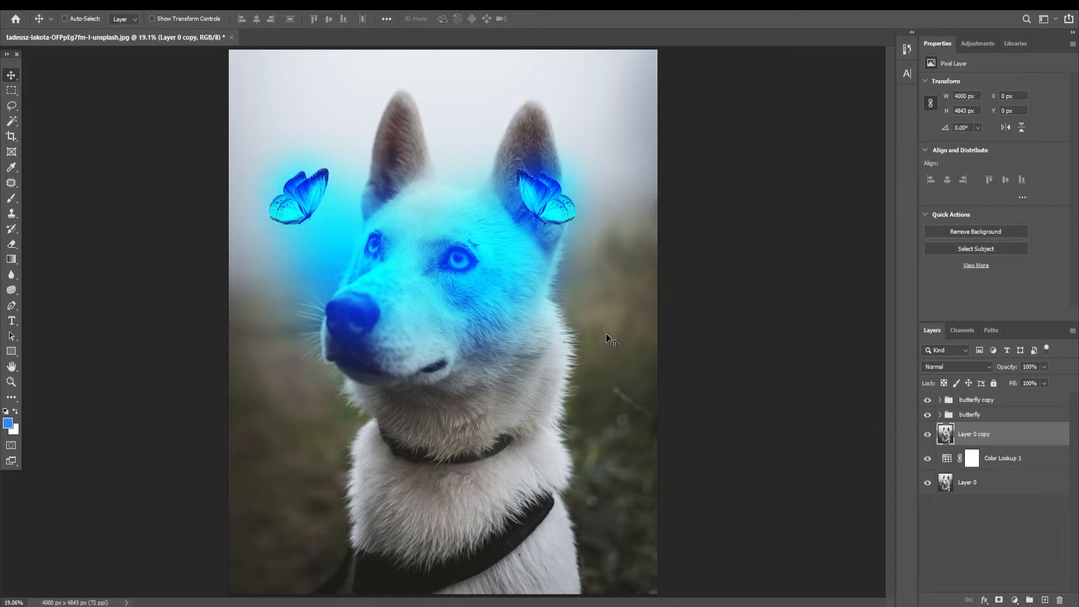
- Shift the midtones of Layer 0 copy strongly toward blue with Color Balance, preserving luminosity
key("ctrl+b")
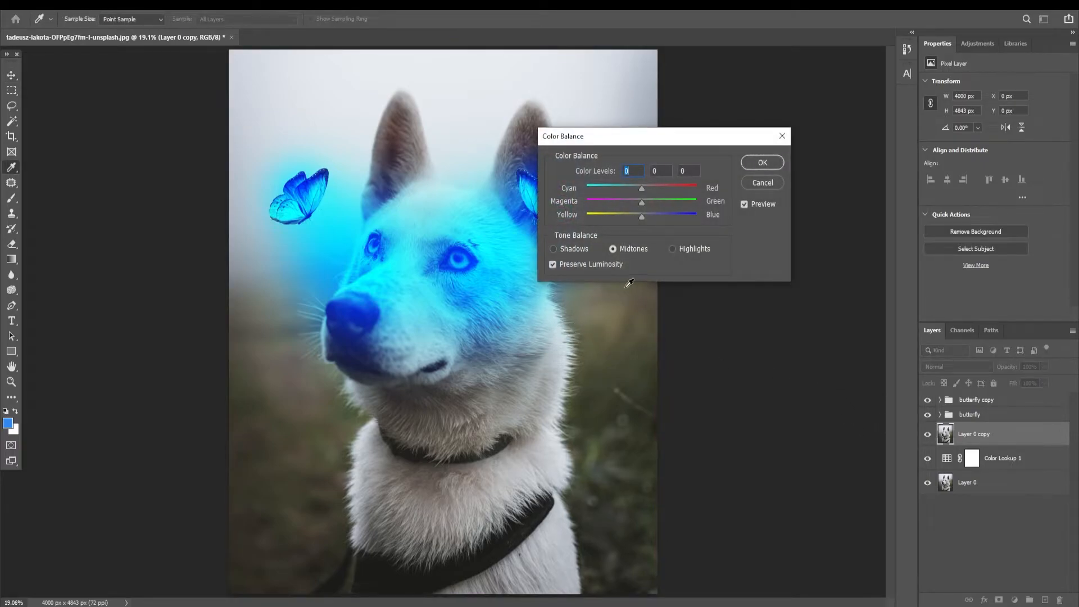
left_click_drag(641, 215, 682, 217)
left_click(781, 163)
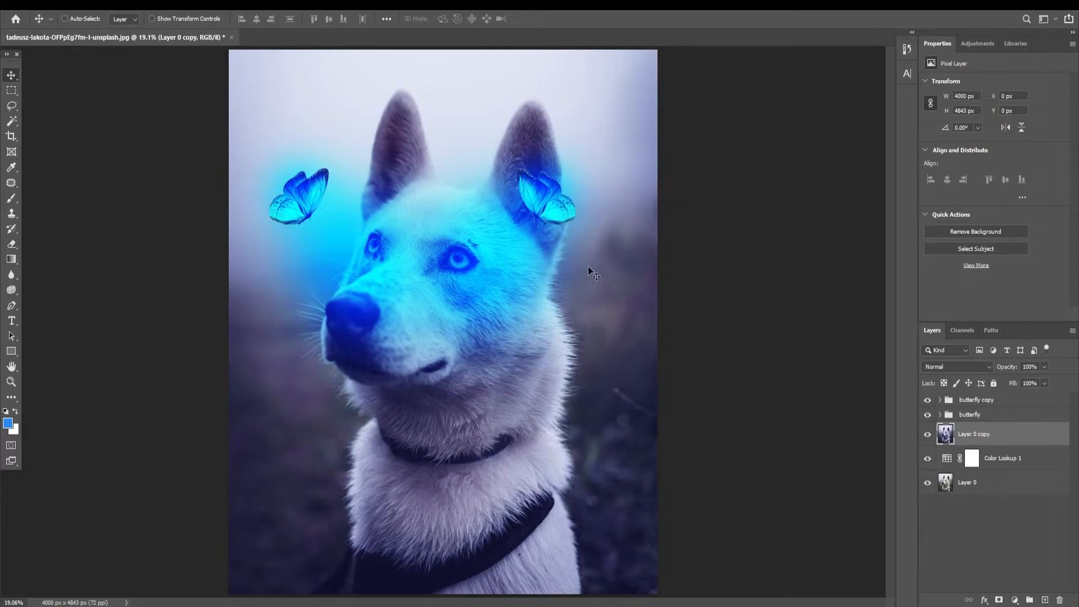
- Erase the background and the dog's neck and chest from Layer 0 copy with a soft 800 px eraser at 60% opacity
key("e")
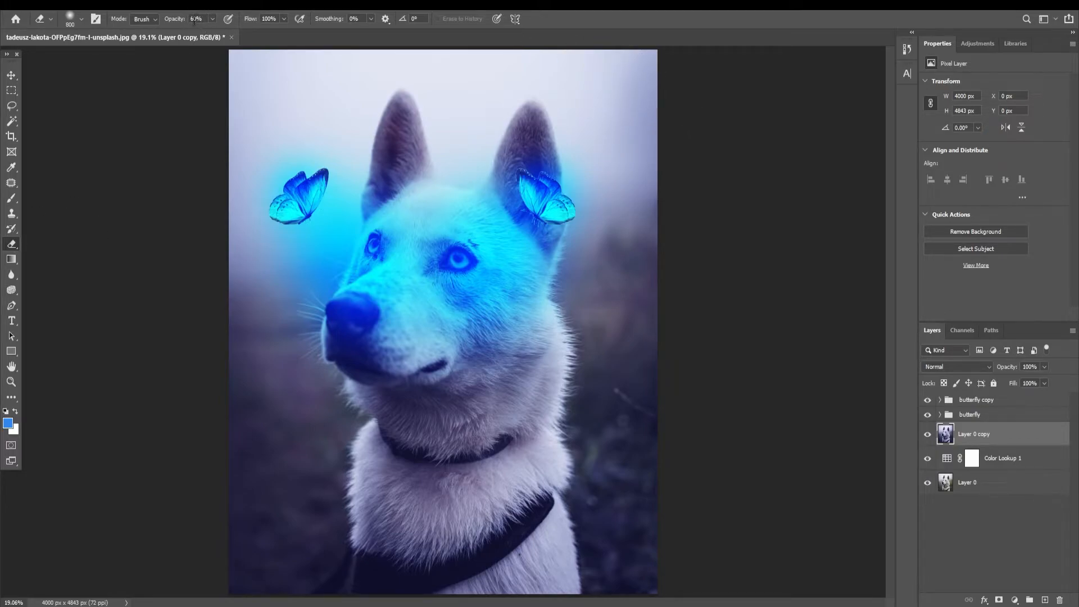
left_click(623, 65)
mouse_move(623, 65)
left_mouse_down()
mouse_move(638, 119)
mouse_move(625, 76)
mouse_move(641, 525)
mouse_move(582, 526)
left_mouse_up()
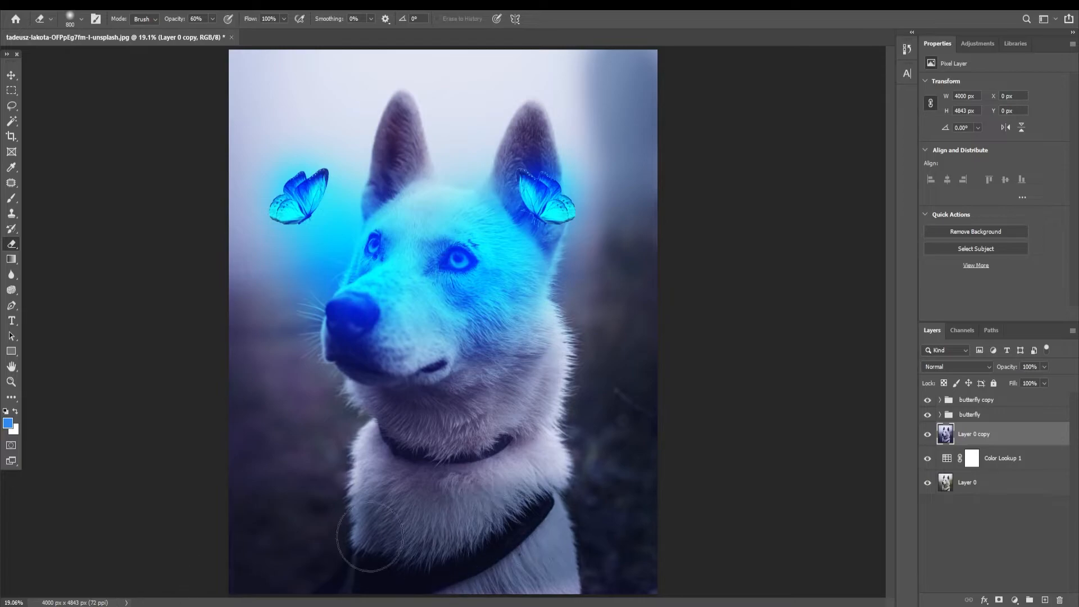
mouse_move(447, 508)
left_mouse_down()
mouse_move(566, 397)
mouse_move(562, 371)
left_mouse_up()
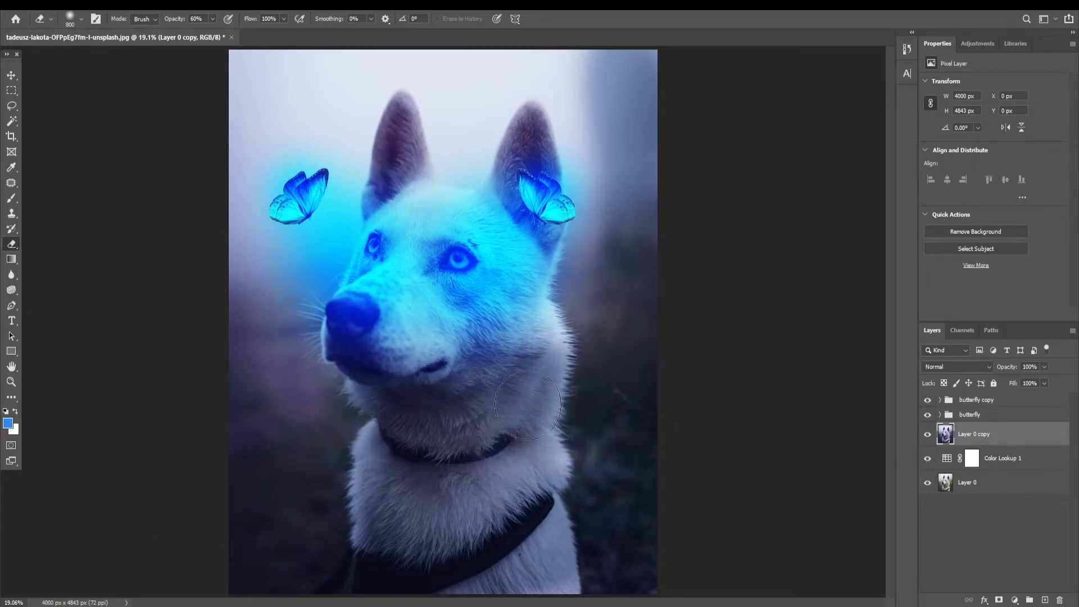
mouse_move(286, 408)
left_mouse_down()
mouse_move(254, 306)
mouse_move(229, 270)
mouse_move(306, 89)
mouse_move(217, 228)
mouse_move(320, 75)
mouse_move(325, 94)
mouse_move(362, 96)
mouse_move(283, 185)
mouse_move(323, 121)
mouse_move(293, 236)
mouse_move(329, 225)
mouse_move(281, 314)
mouse_move(313, 224)
mouse_move(366, 135)
mouse_move(250, 213)
mouse_move(242, 90)
mouse_move(610, 80)
mouse_move(607, 359)
mouse_move(349, 559)
mouse_move(221, 439)
mouse_move(243, 369)
mouse_move(376, 429)
mouse_move(651, 306)
mouse_move(448, 427)
mouse_move(370, 391)
left_mouse_up()
- Erase the bright areas of Layer 0 copy around the ears at 500 px and across the upper background at 1300 px
key("bracketleft")
key("bracketleft")
key("bracketleft")
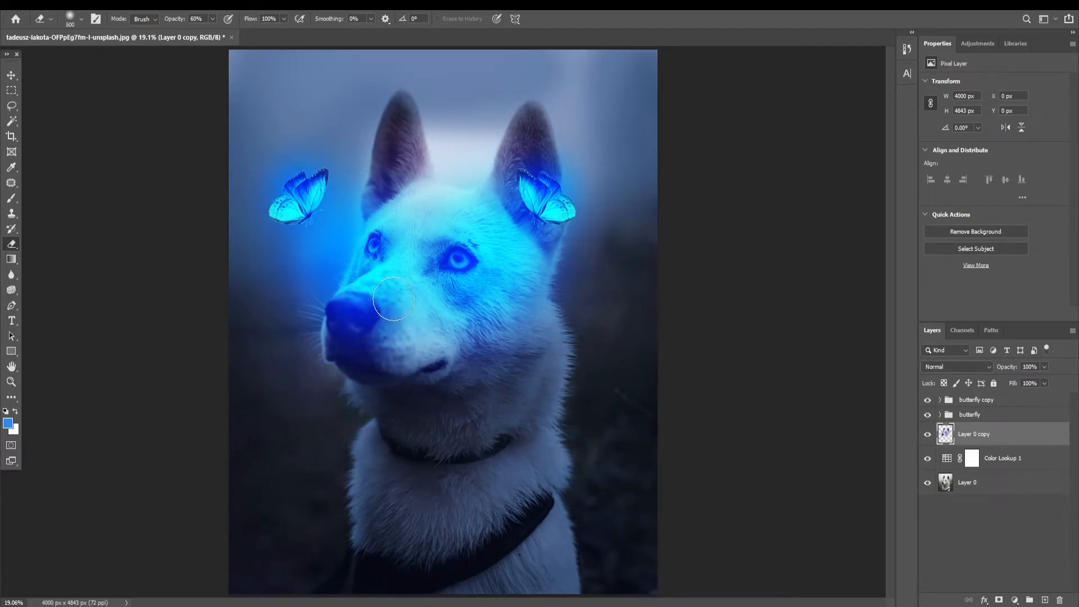
mouse_move(446, 186)
left_mouse_down()
mouse_move(446, 134)
mouse_move(498, 128)
mouse_move(558, 83)
mouse_move(383, 122)
mouse_move(527, 95)
mouse_move(576, 167)
left_mouse_up()
key("bracketright")
key("bracketright")
key("bracketright")
key("bracketright")
key("bracketright")
key("bracketright")
key("bracketright")
key("bracketright")
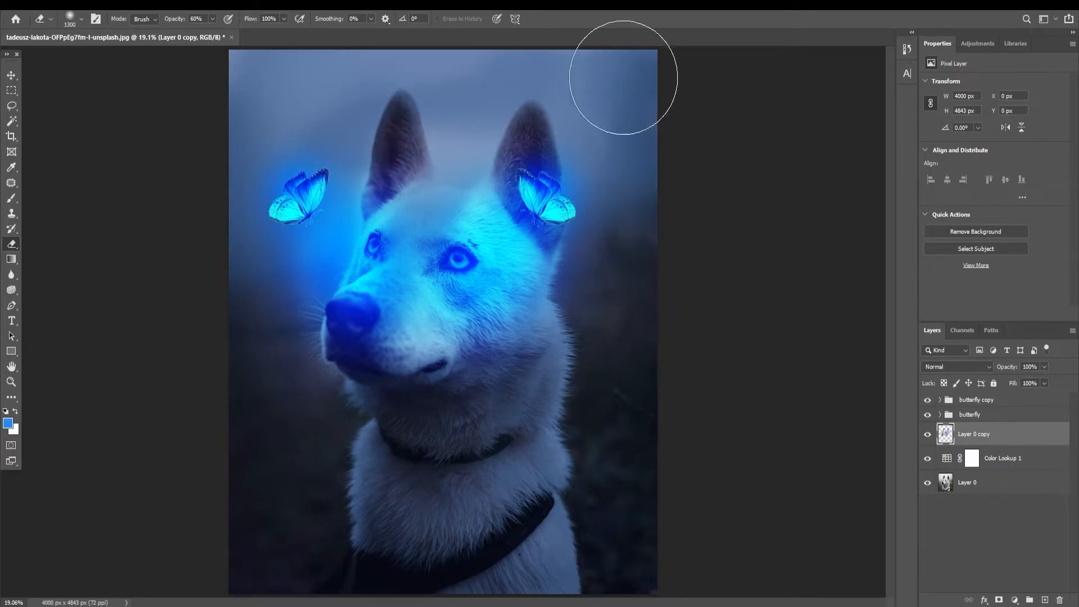
- Reduce the eraser to 400 px and soften the bright copy along the dog's forehead, between the eyes and on the muzzle
key("bracketleft")
key("bracketleft")
key("bracketleft")
key("bracketleft")
key("bracketleft")
key("bracketleft")
key("bracketleft")
key("bracketleft")
key("bracketleft")
mouse_move(444, 191)
left_mouse_down()
mouse_move(481, 142)
mouse_move(435, 179)
mouse_move(421, 253)
mouse_move(397, 300)
mouse_move(414, 237)
mouse_move(385, 294)
mouse_move(401, 277)
mouse_move(399, 324)
mouse_move(425, 306)
mouse_move(431, 343)
mouse_move(451, 341)
mouse_move(411, 290)
mouse_move(427, 308)
left_mouse_up()
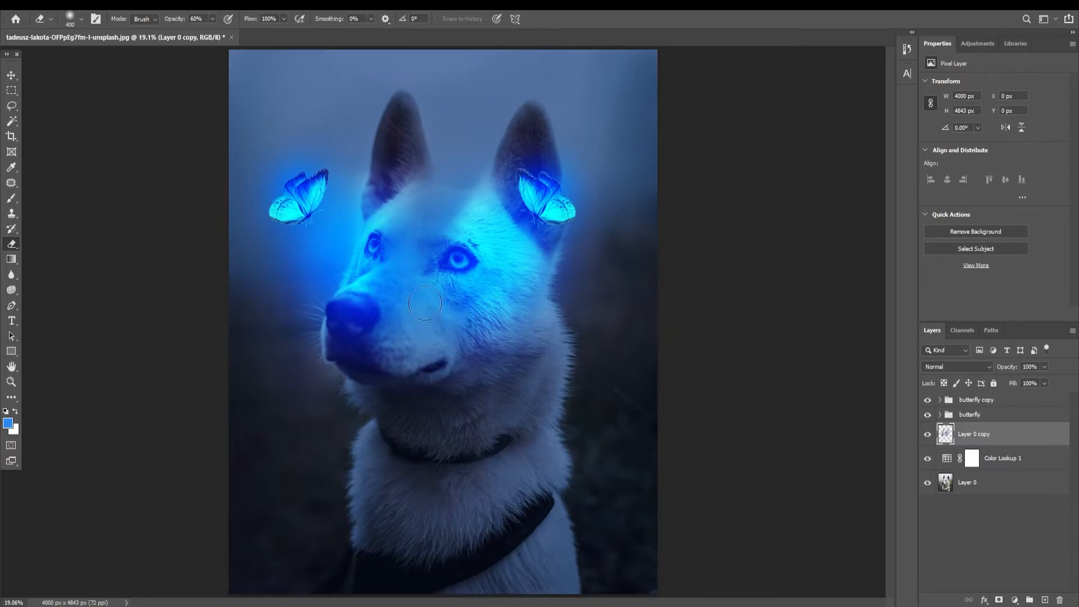
left_click_drag(372, 284, 408, 331)
- Erase leftovers of the bright copy around the first butterfly, the nearby background and the chin, comparing with the layer hidden
mouse_move(429, 227)
left_mouse_down()
mouse_move(464, 170)
mouse_move(389, 182)
mouse_move(304, 113)
left_mouse_up()
mouse_move(313, 300)
left_mouse_down()
mouse_move(320, 369)
mouse_move(354, 378)
mouse_move(337, 393)
mouse_move(266, 398)
left_mouse_up()
left_click_drag(330, 405, 362, 407)
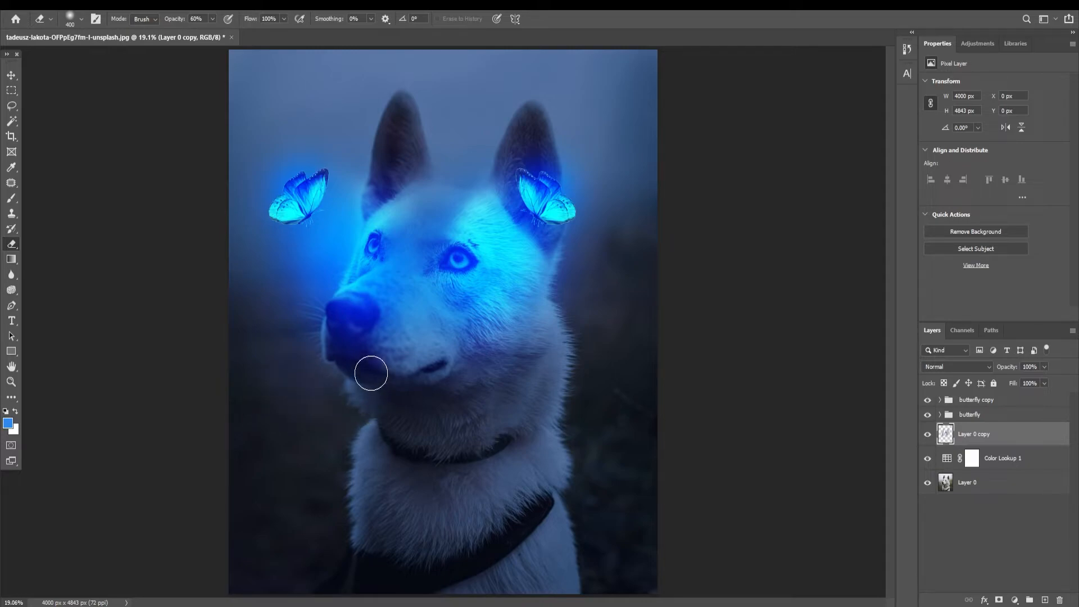
scroll(369, 375, "down", 1)
scroll(358, 381, "up", 1)
scroll(354, 385, "down", 1)
scroll(354, 385, "up", 1)
left_click_drag(354, 386, 417, 409)
left_click(928, 436)
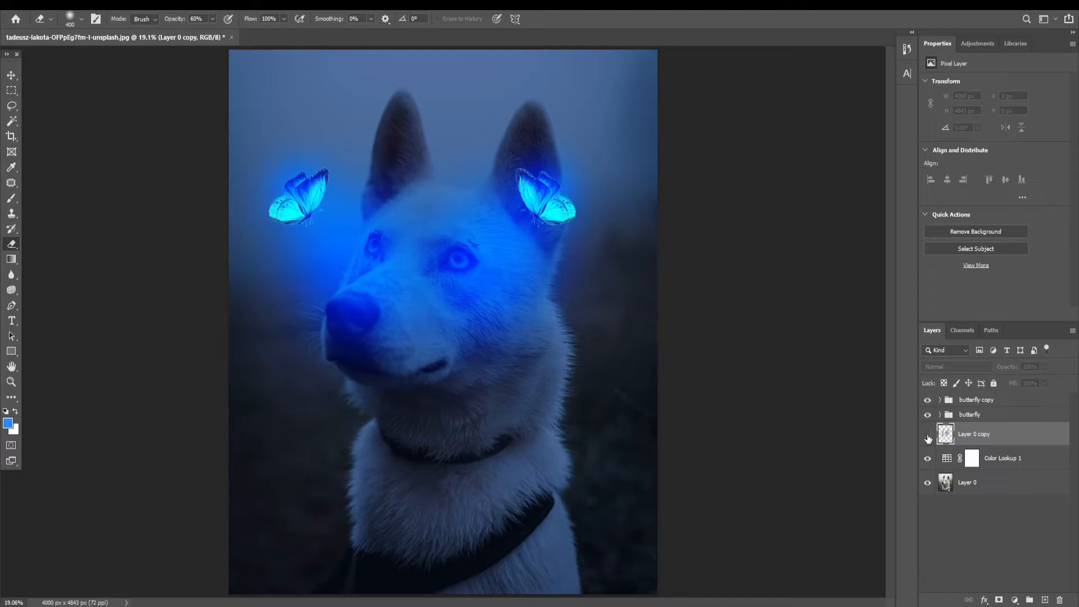
left_click(928, 436)
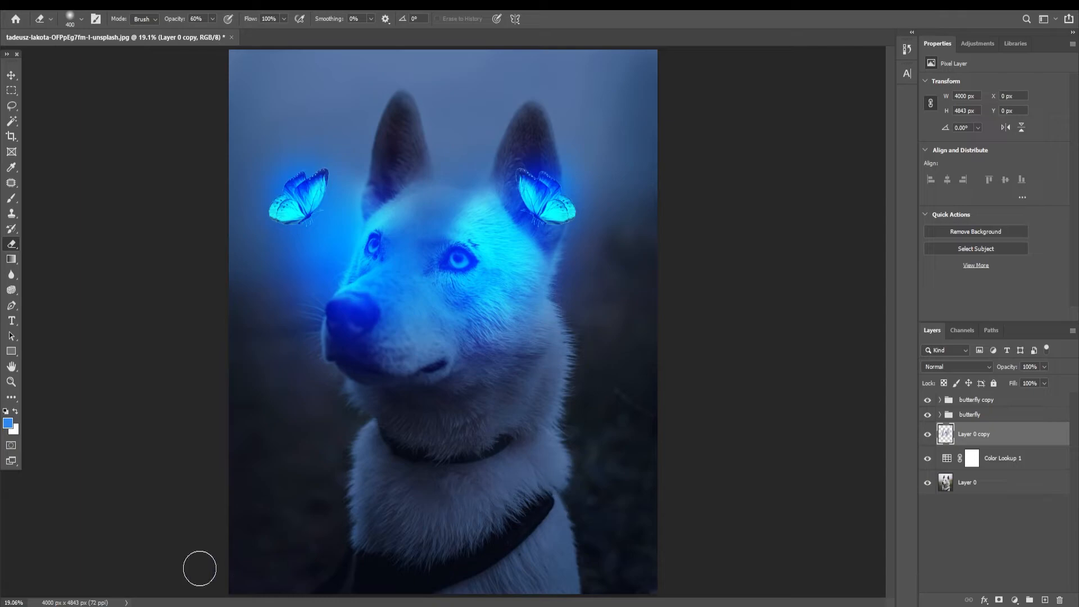
- Place the pexels-cottonbro-9665191 particle image into the document as a layer directly above Layer 0 copy
left_click(211, 604)
left_click_drag(512, 222, 318, 562)
left_click_drag(476, 292, 493, 301)
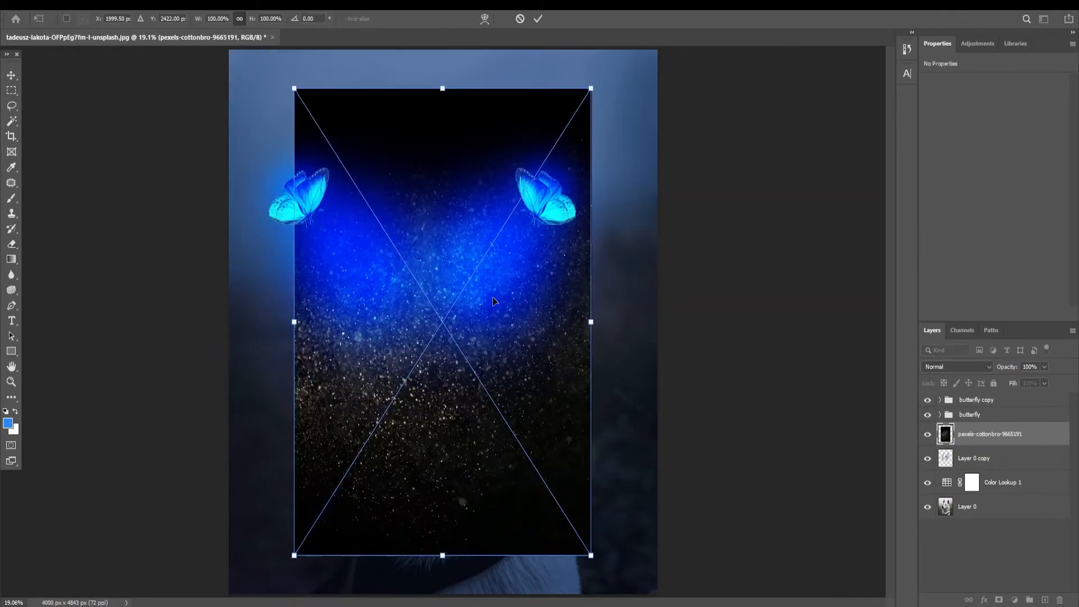
left_click(538, 19)
key("e")
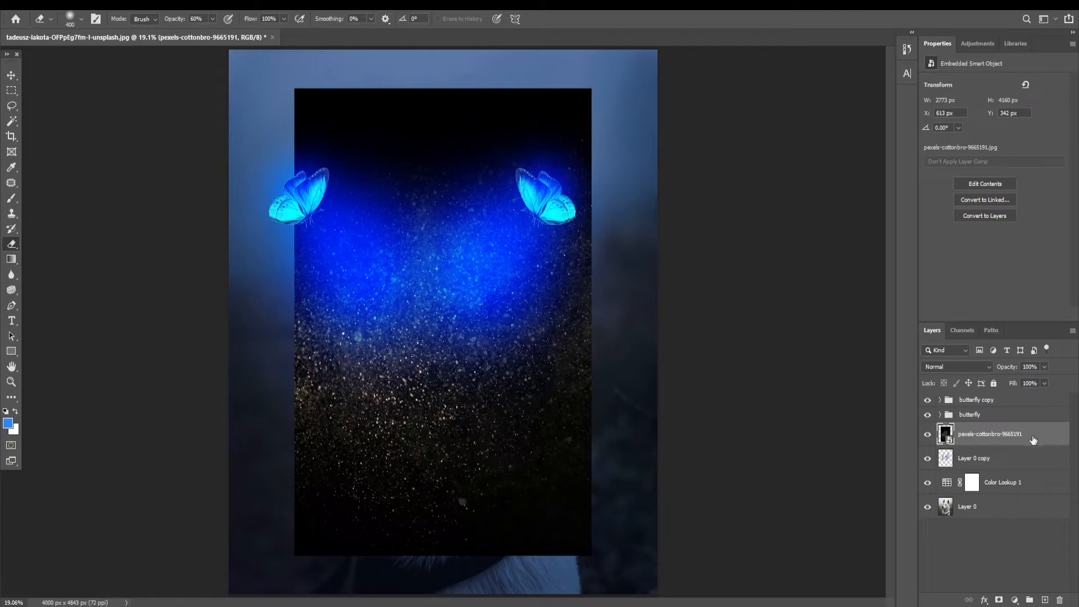
- Set the particle image's blend mode to Screen and rasterize its layer
left_click(959, 368)
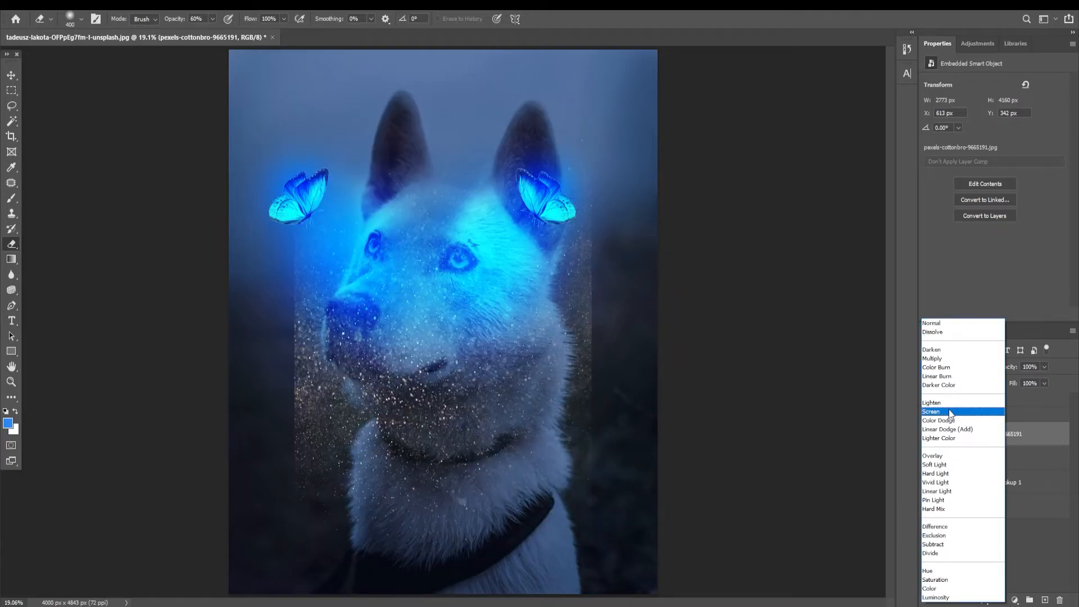
left_click(949, 409)
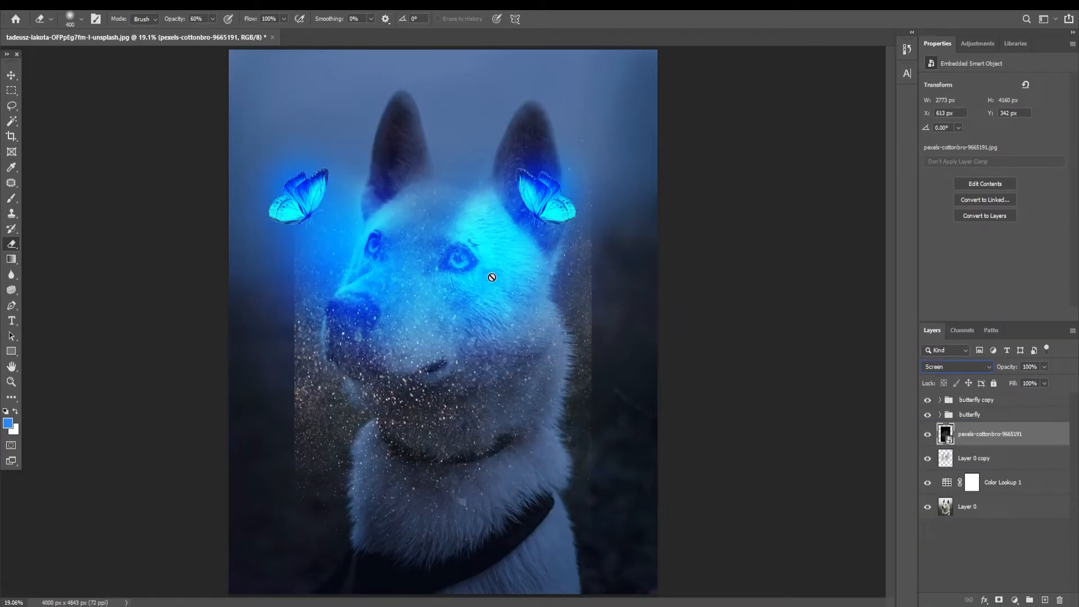
right_click(977, 435)
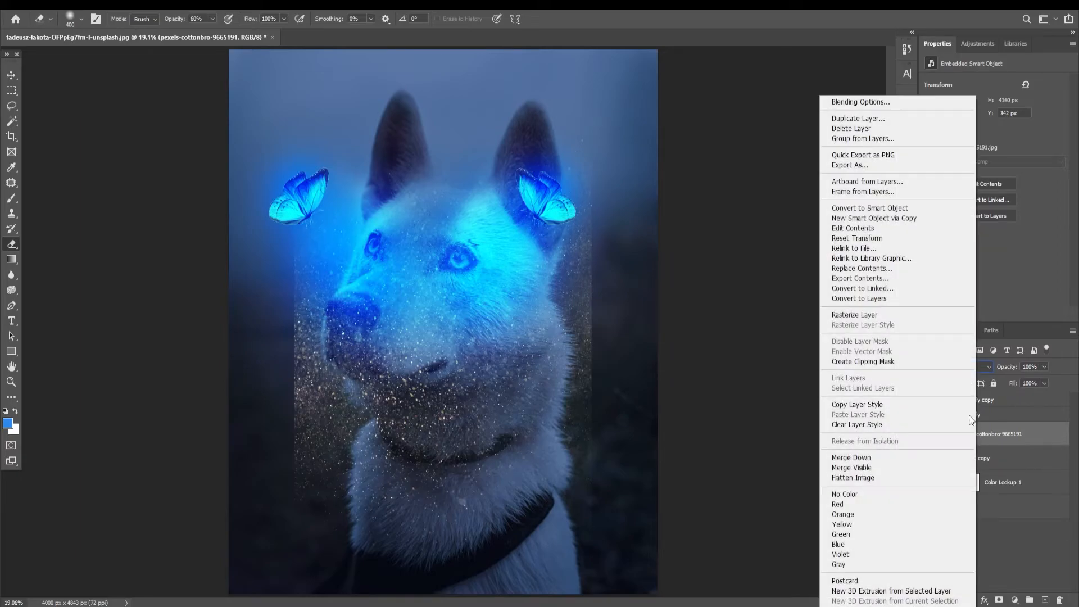
left_click(864, 316)
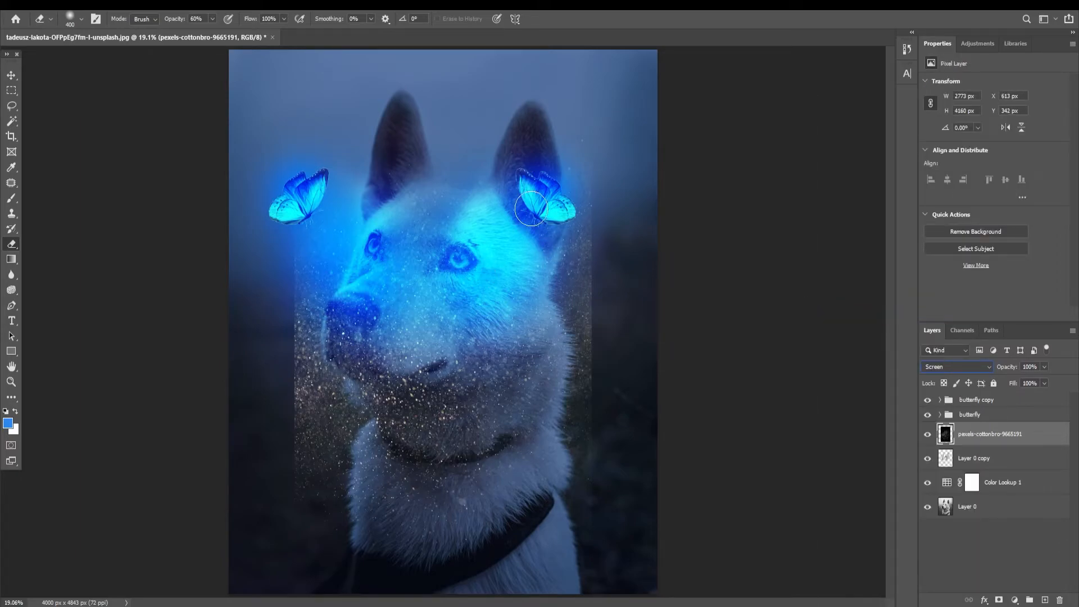
- Scale the particle layer to about 25%, rotate it clockwise and position it around the first butterfly
key("ctrl+t")
left_click_drag(595, 89, 369, 439)
left_click_drag(344, 492, 295, 222)
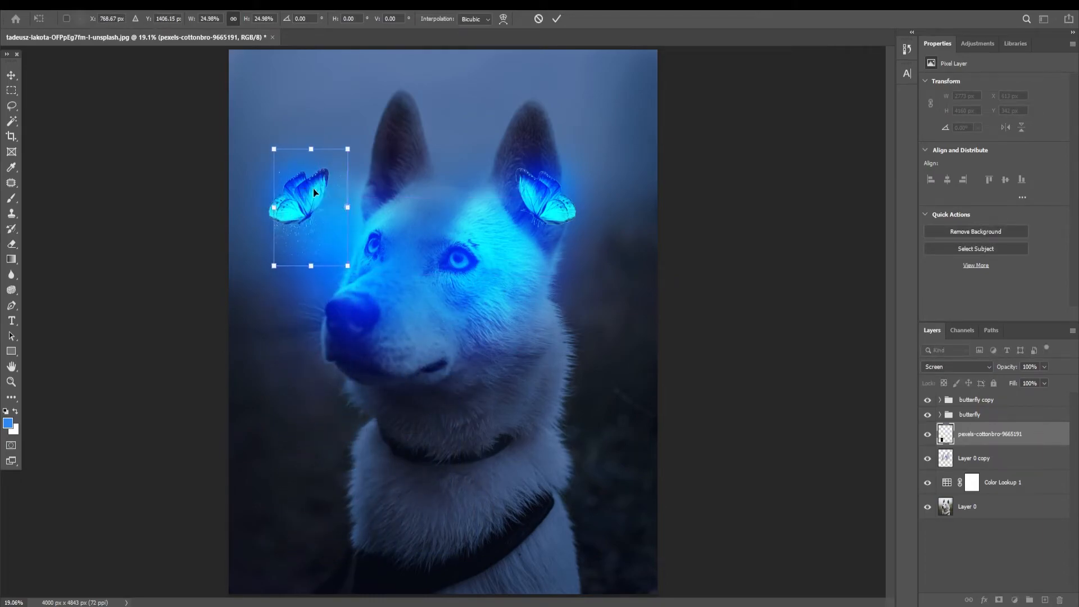
left_click_drag(356, 133, 410, 144)
left_click_drag(294, 209, 299, 193)
left_click_drag(369, 159, 371, 150)
left_click(556, 19)
key("e")
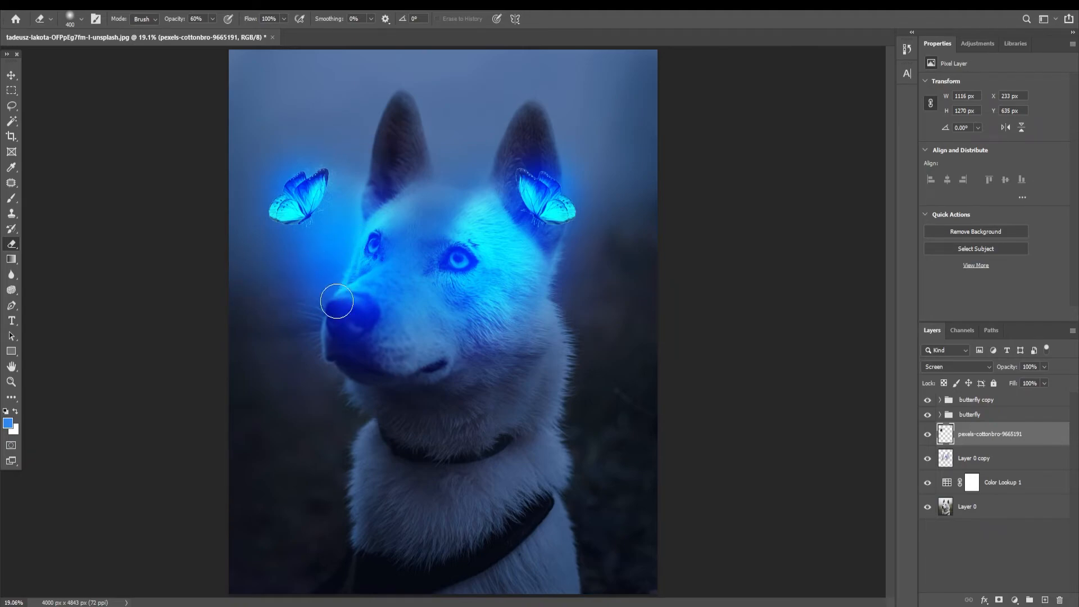
- Recolor the particle layer with Hue/Saturation, using hue +125 and saturation +82
scroll(340, 321, "up", 1)
scroll(322, 216, "up", 2)
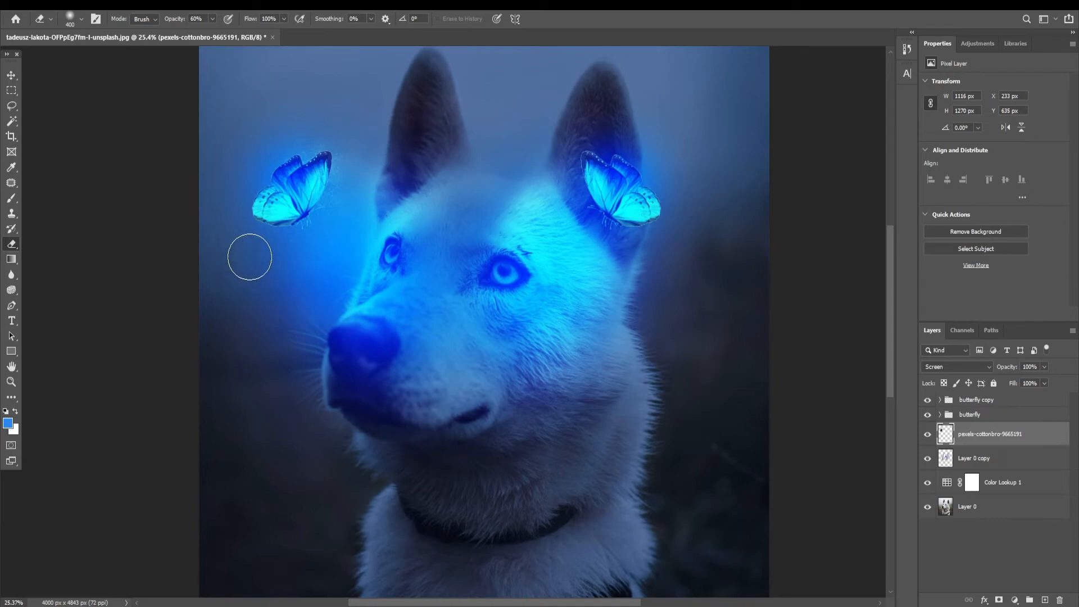
scroll(361, 330, "down", 1)
scroll(398, 343, "up", 1)
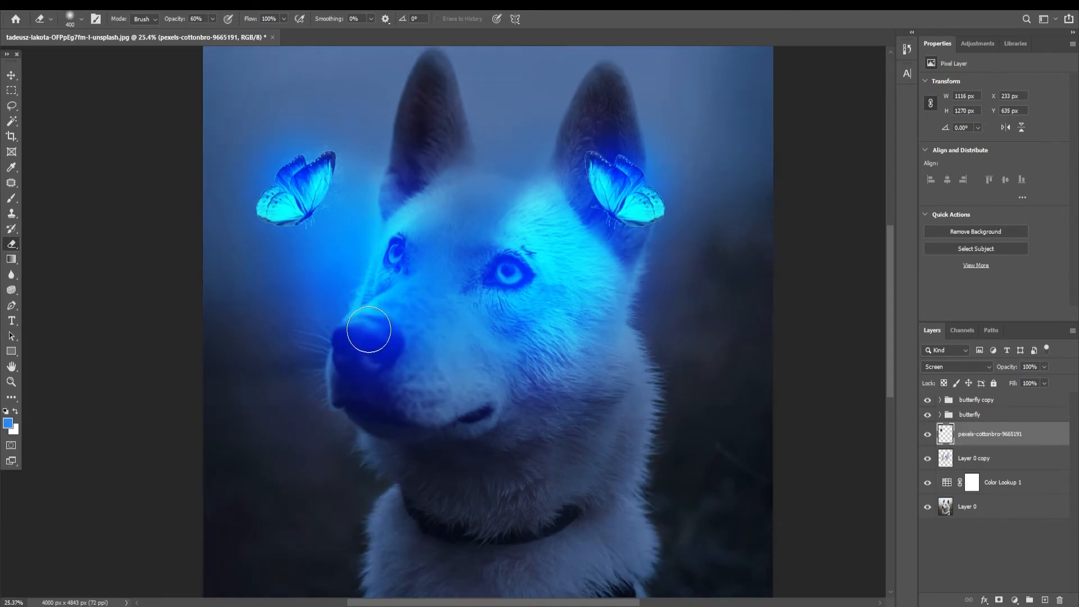
key("ctrl+u")
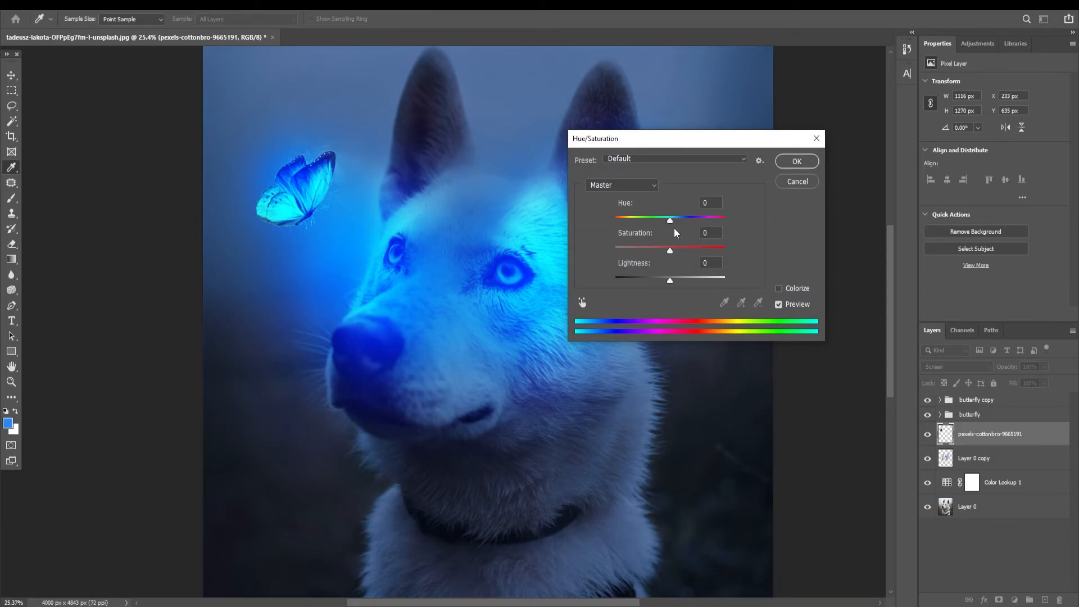
left_click_drag(694, 224, 714, 225)
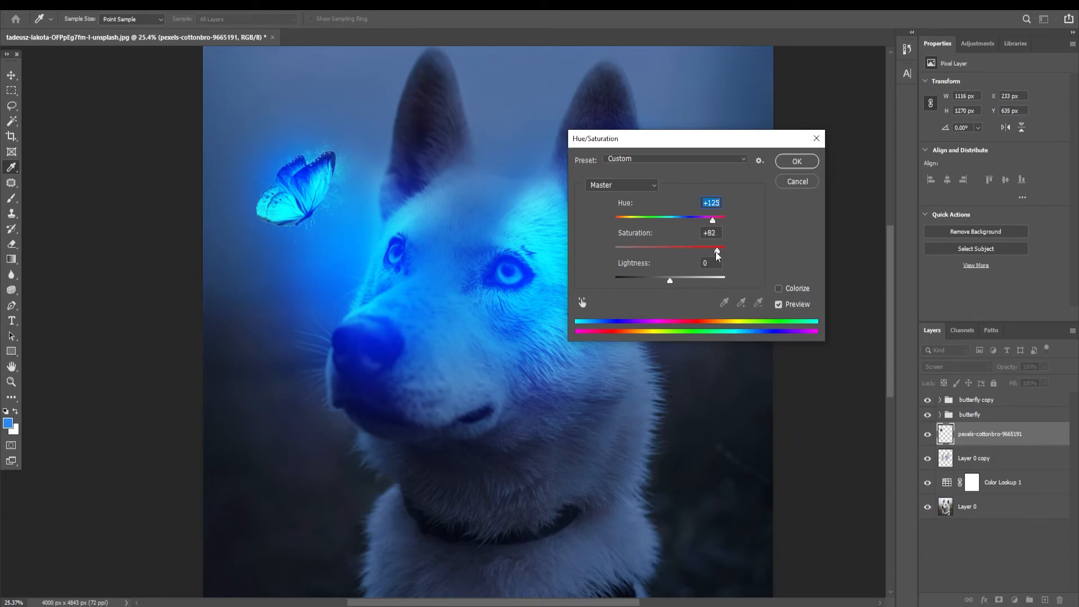
left_click(715, 252)
left_click(796, 162)
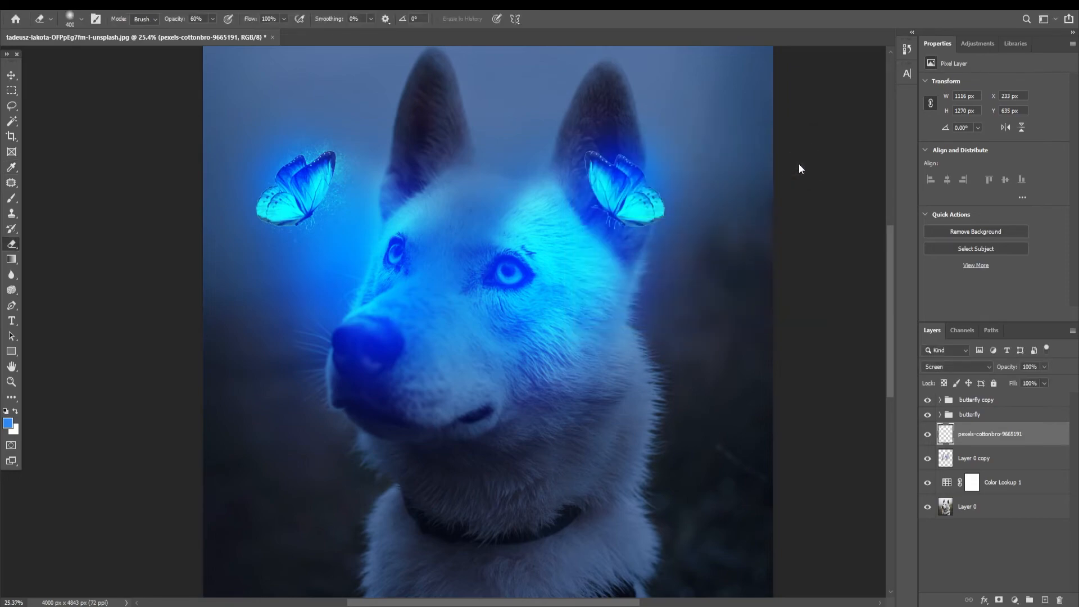
- Duplicate the particle layer and move the copy over the second butterfly at the dog's ear, at about X 2399 px
scroll(783, 166, "down", 1)
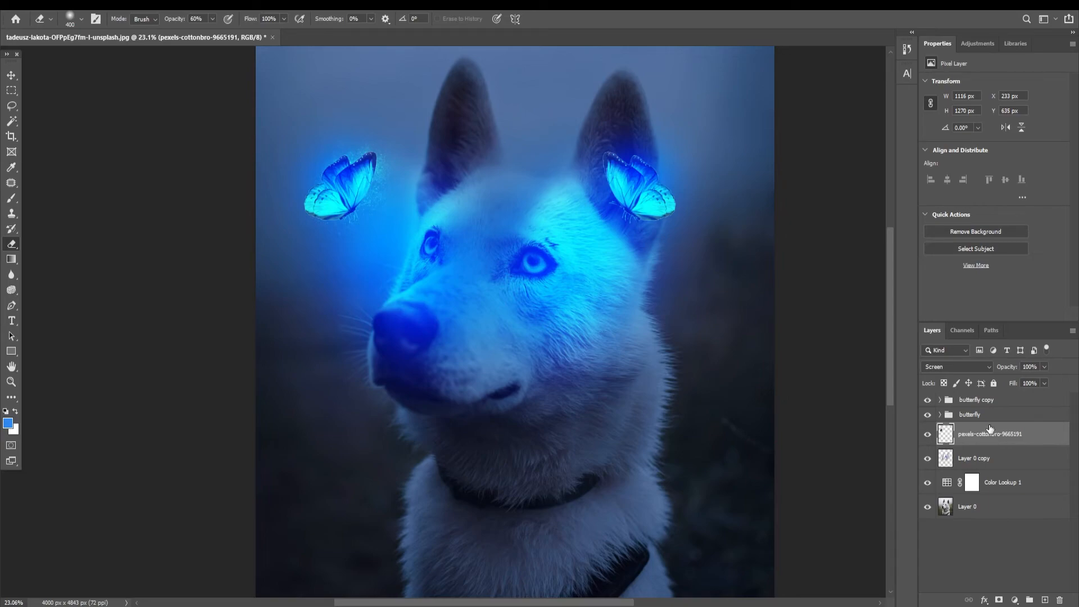
key("ctrl+j")
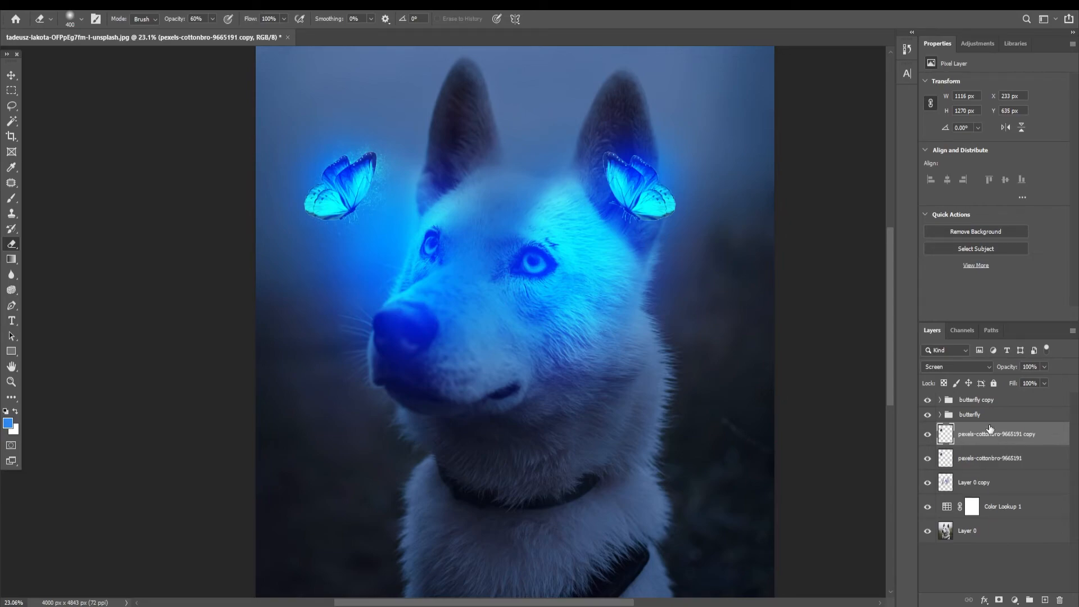
key("v")
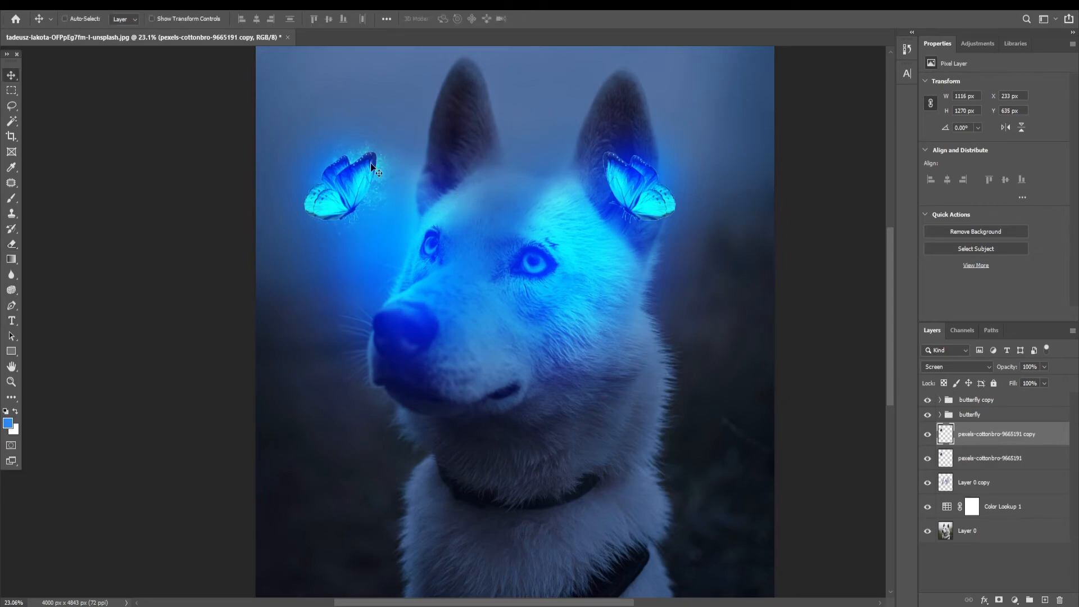
left_click_drag(376, 194, 653, 208)
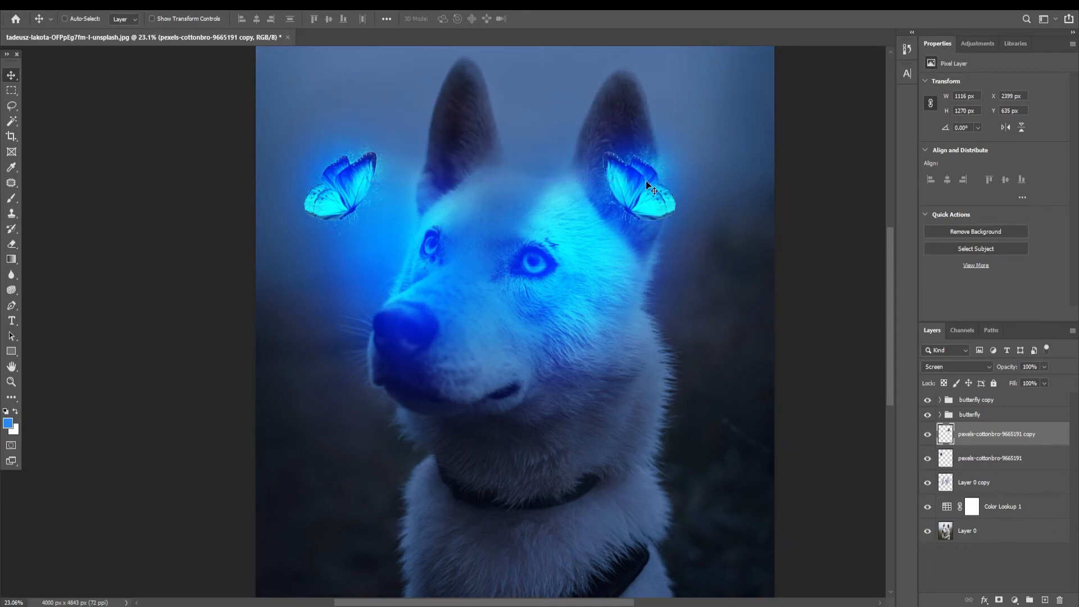
- Flip the copied particle layer horizontally, enlarge it to about 1192 × 1356 px and reposition it around the ear butterfly at about X 2164, Y 607 px
key("ctrl+t")
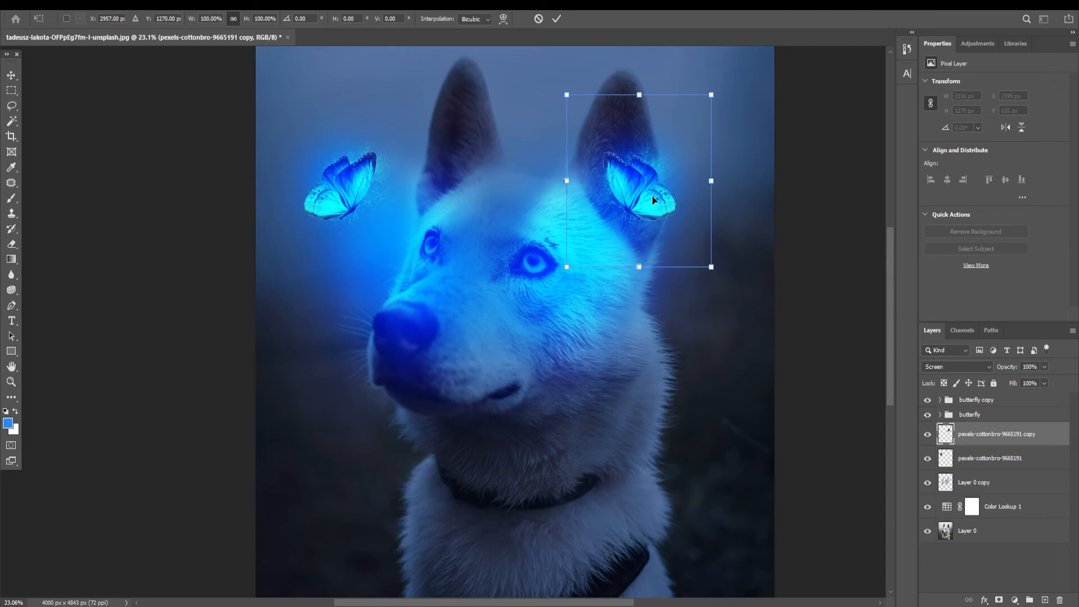
right_click(652, 196)
left_click(700, 393)
left_click_drag(655, 193, 635, 199)
left_click_drag(685, 102, 690, 95)
mouse_move(640, 212)
left_mouse_down()
mouse_move(639, 200)
mouse_move(642, 209)
left_mouse_up()
left_click(556, 19)
scroll(652, 81, "down", 2)
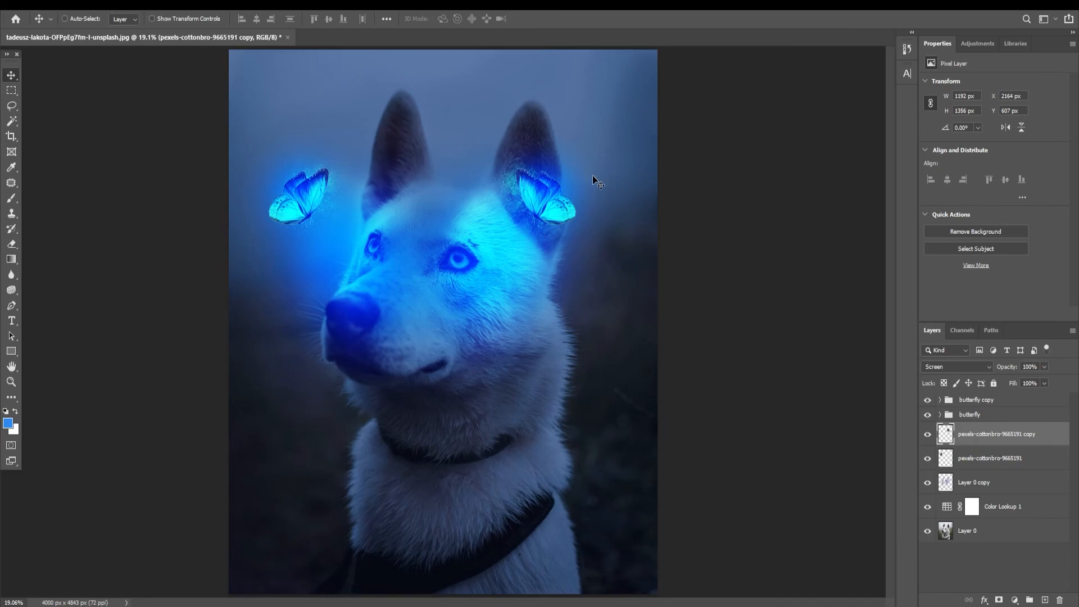
- Group all layers from the butterfly copy group down to the Color Lookup adjustment, leaving the original dog layer outside
key("ctrl")
left_click(992, 403)
left_click(1004, 512, "shift")
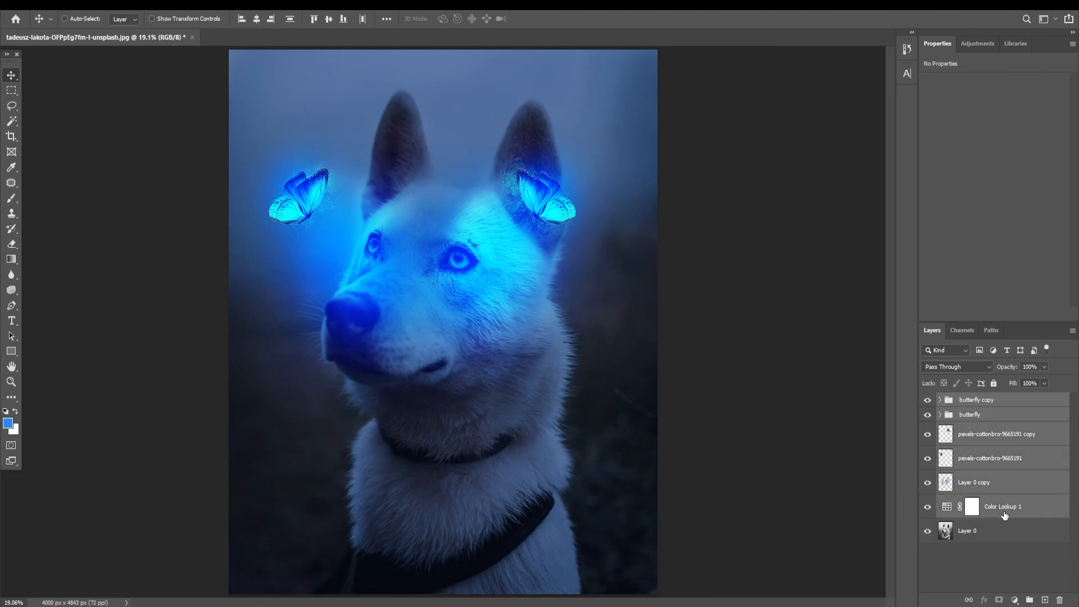
key("ctrl+g")
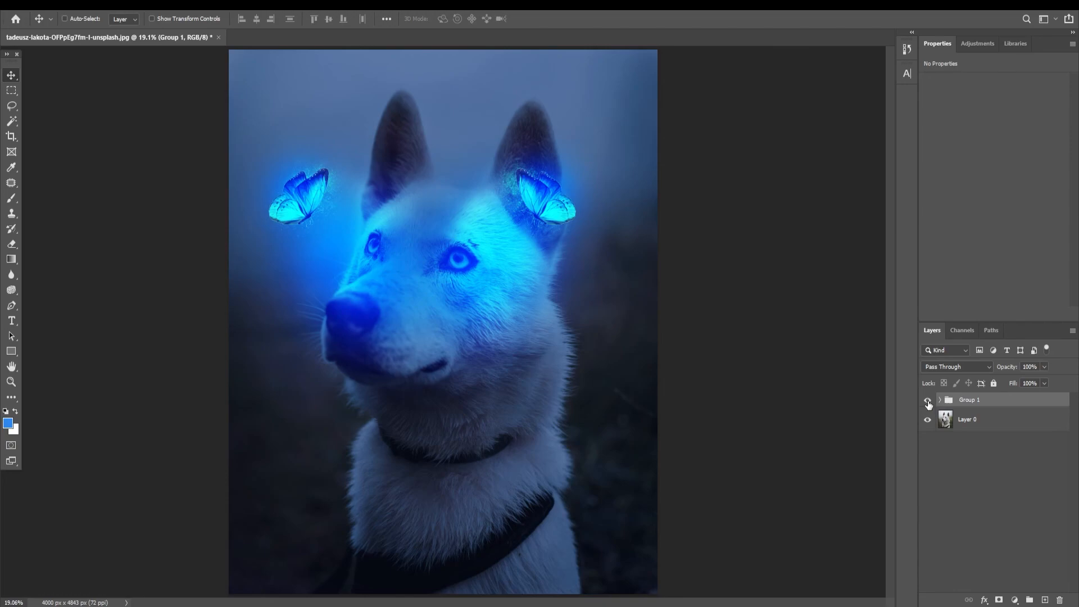
- Toggle the new group's visibility off and on twice to compare the original portrait with the edited night scene
left_click(929, 404)
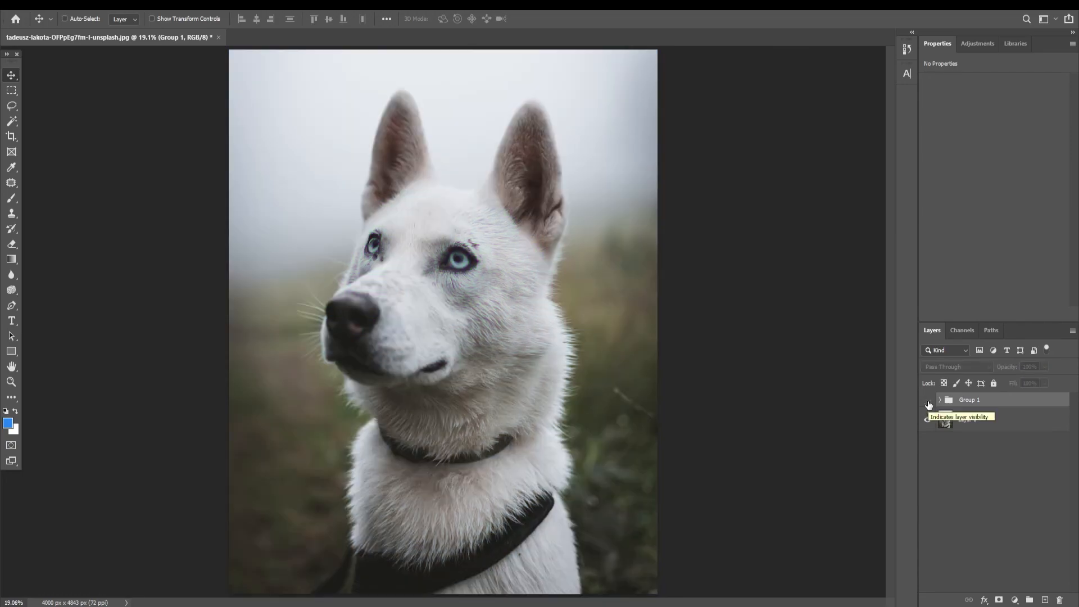
left_click(928, 403)
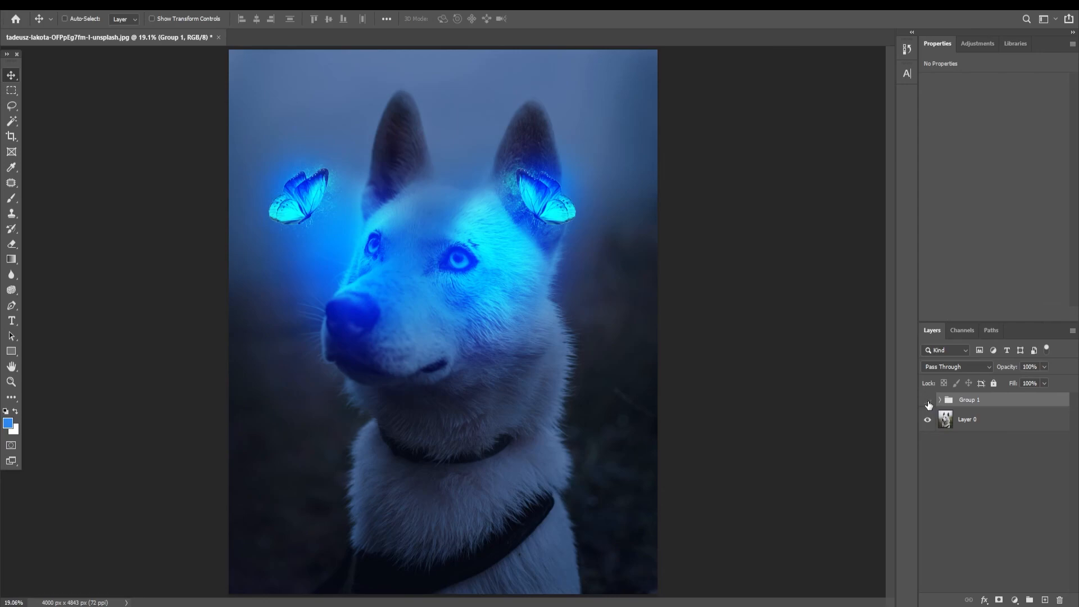
left_click(928, 403)
left_click(928, 403)
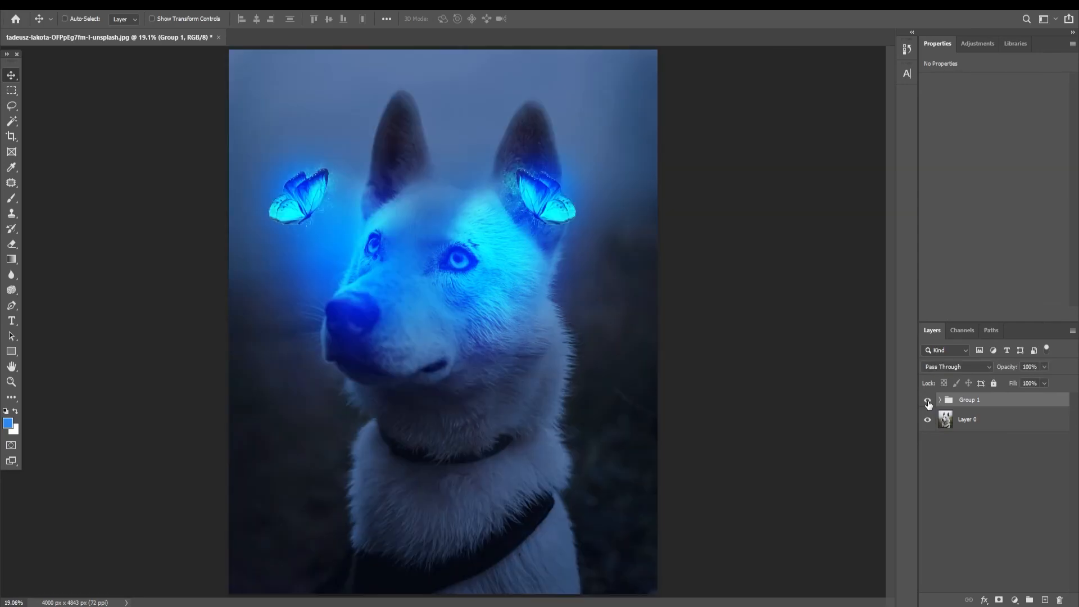